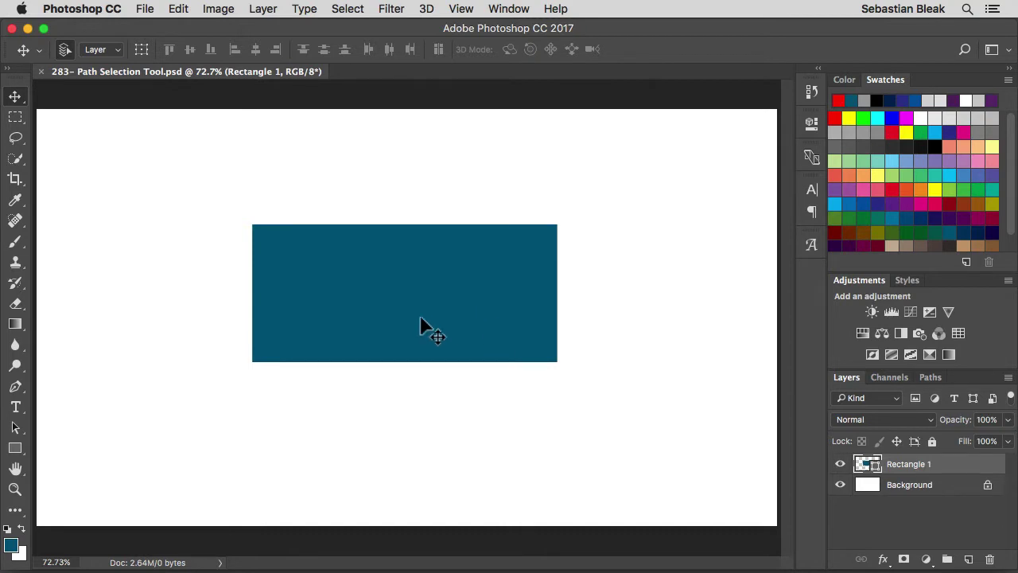
With the Path Selection Tool, select the Rectangle 1 path and move it higher on the canvas.
left_click(16, 428)
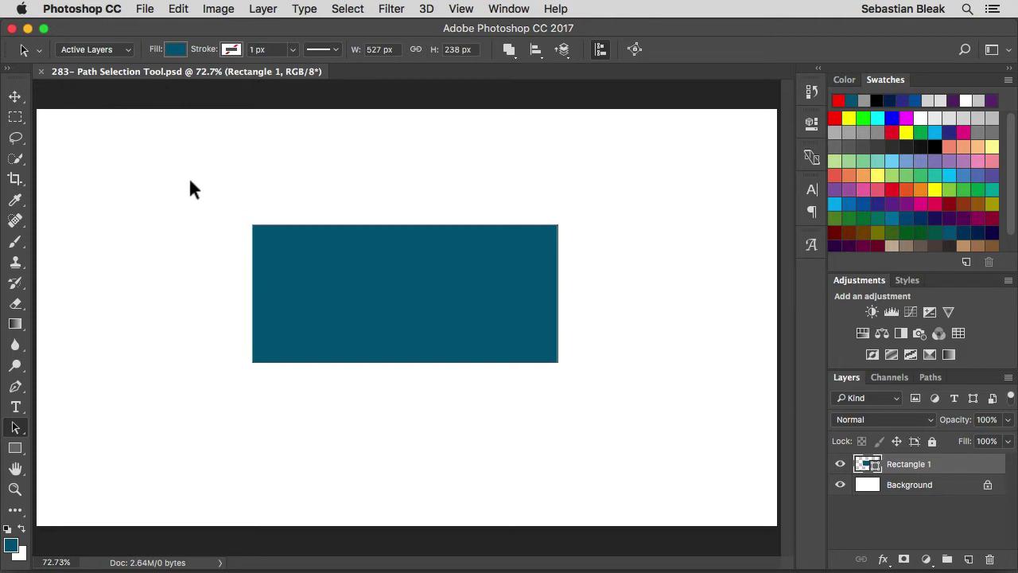
left_click_drag(190, 181, 371, 291)
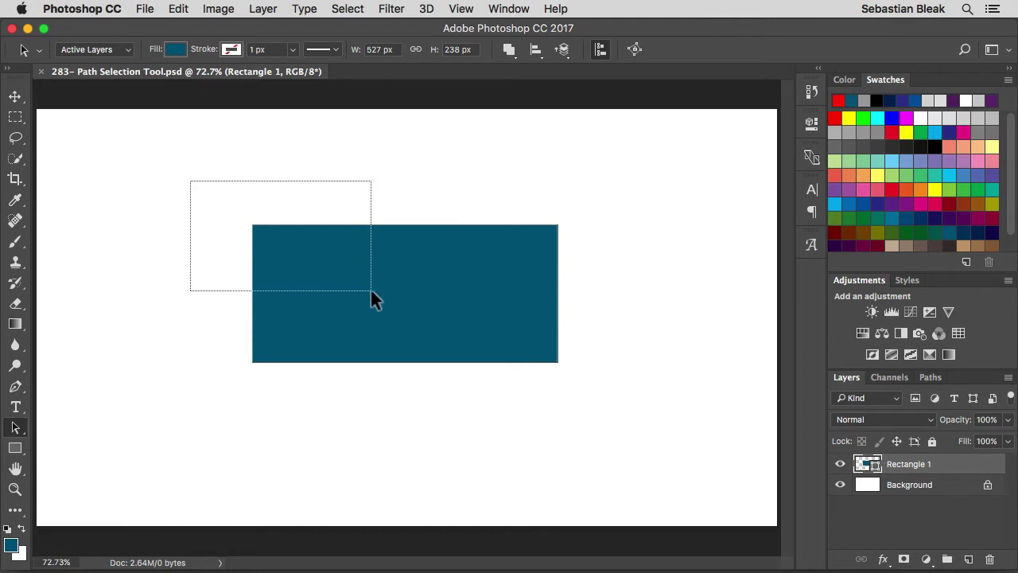
left_click_drag(371, 291, 372, 291)
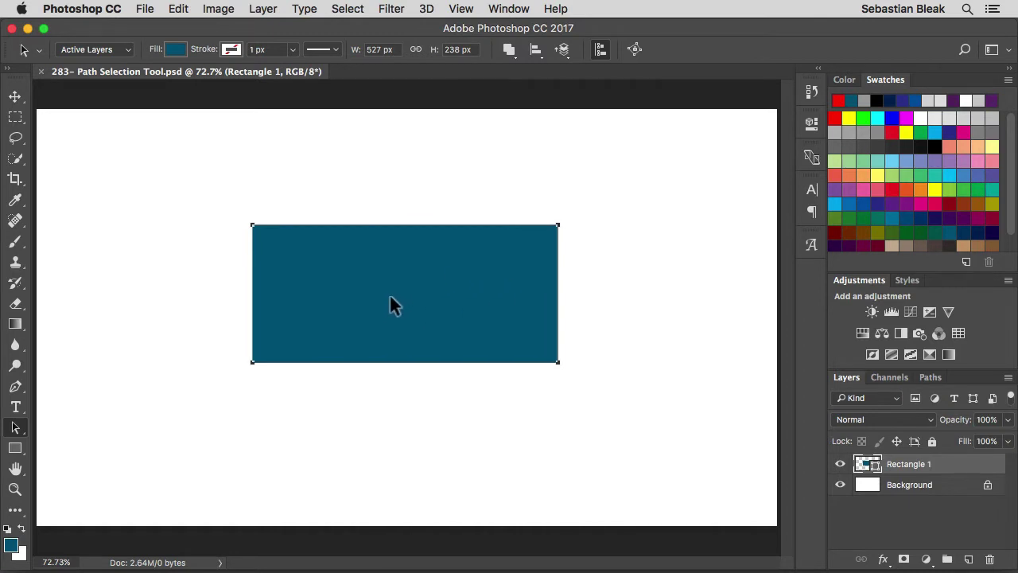
mouse_move(391, 300)
left_mouse_down()
mouse_move(448, 256)
mouse_move(382, 240)
mouse_move(476, 240)
mouse_move(396, 281)
left_mouse_up()
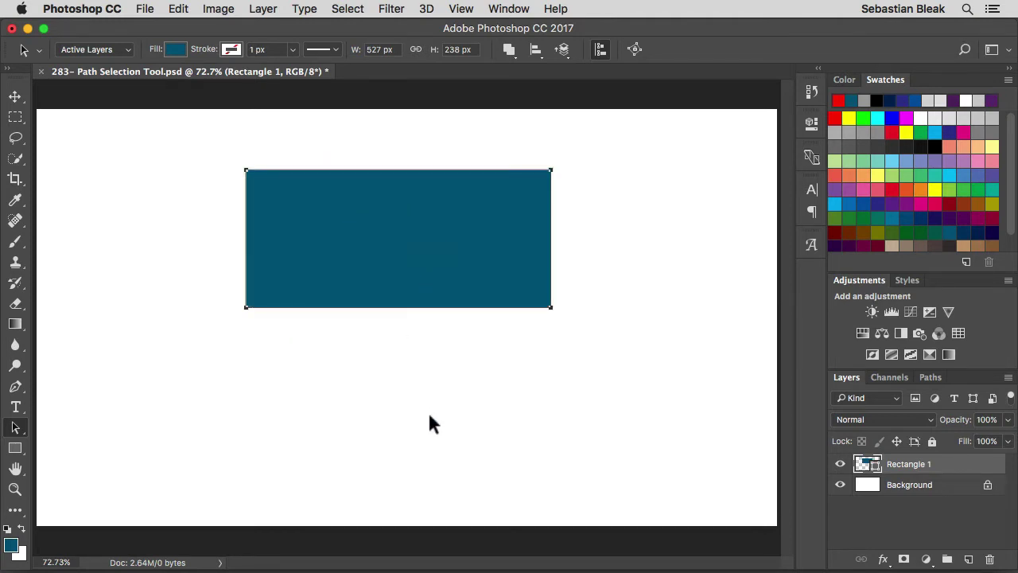
right_click(404, 226)
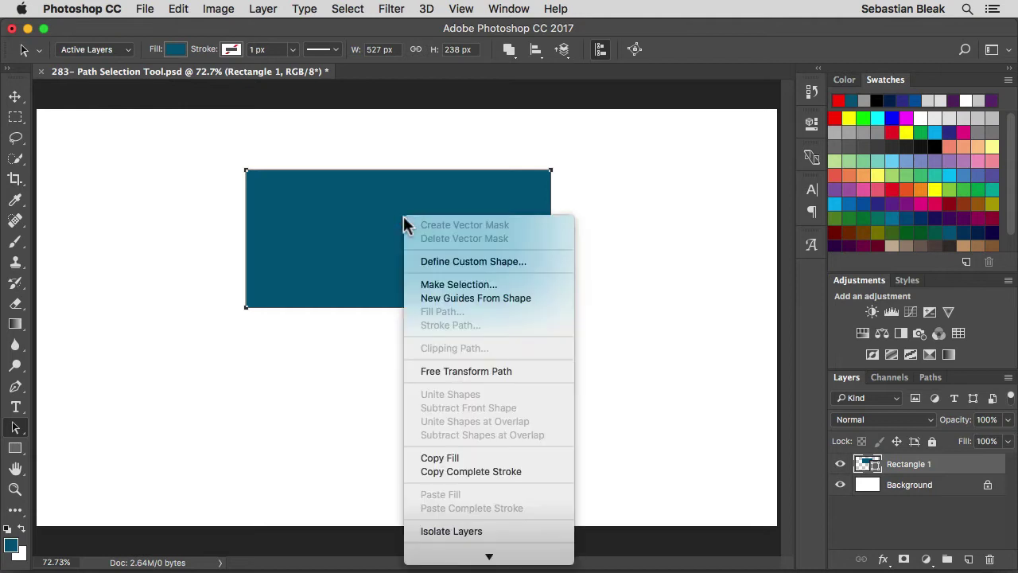
left_click(534, 370)
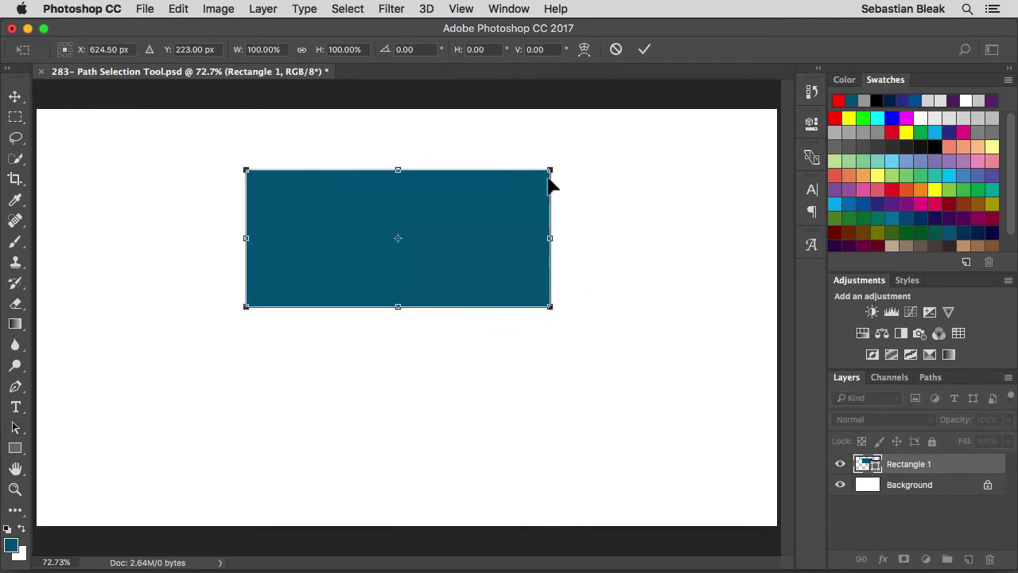
mouse_move(548, 173)
left_mouse_down()
mouse_move(514, 168)
mouse_move(538, 166)
mouse_move(548, 188)
mouse_move(563, 174)
left_mouse_up()
key("Return")
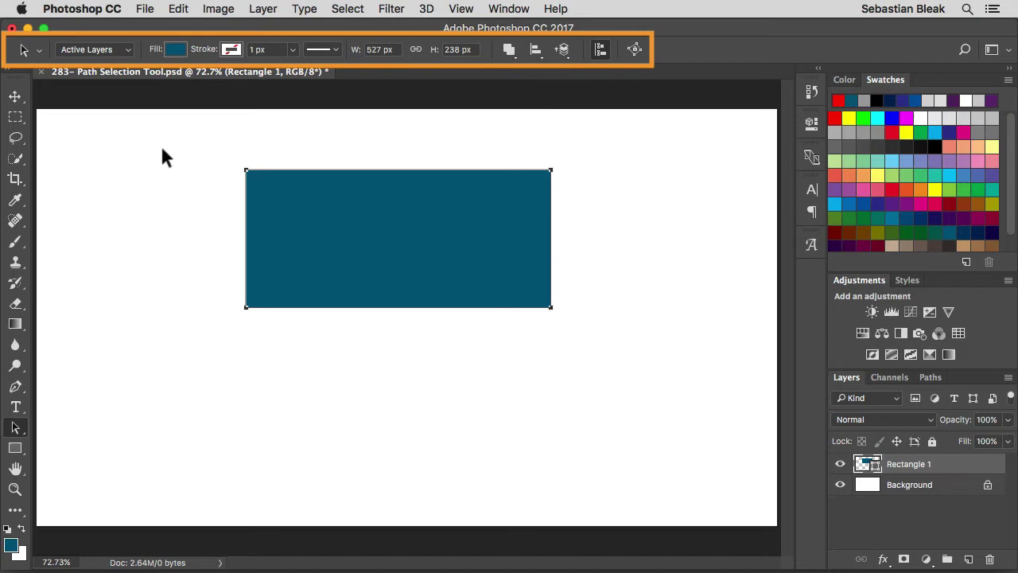
Check the tool presets, then show the Active Layers versus All Layers path-selection choices.
left_click(38, 51)
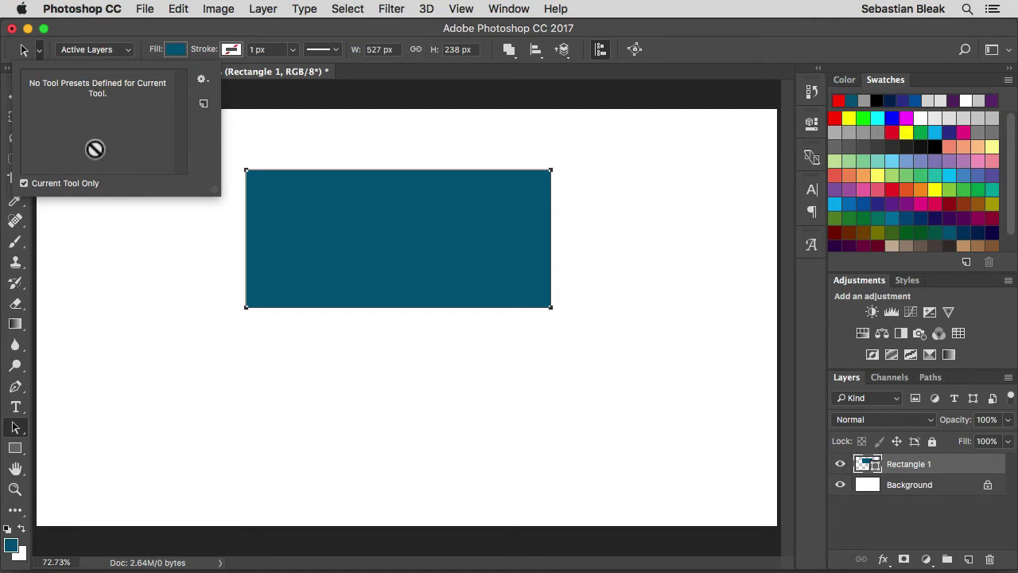
left_click(39, 51)
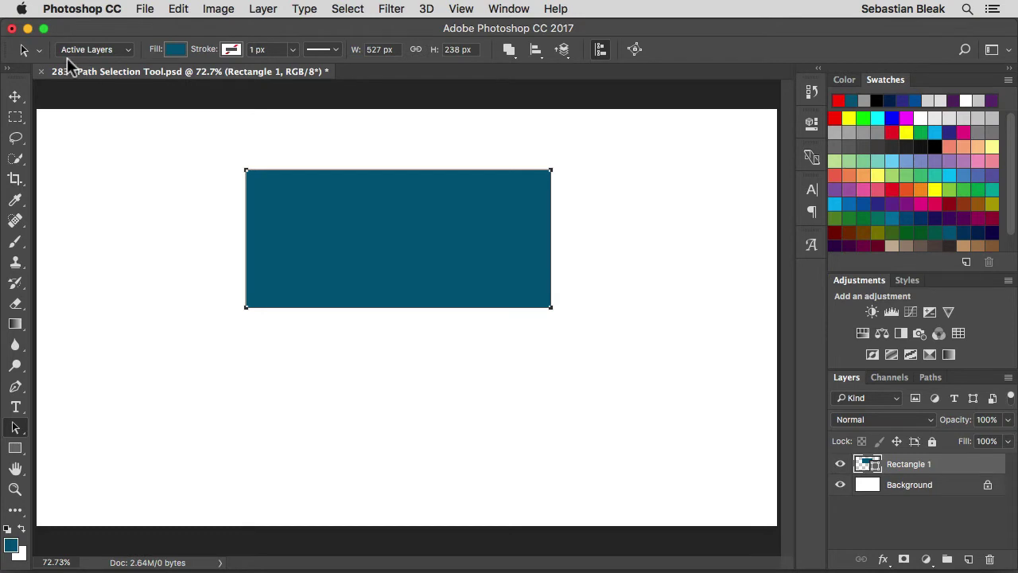
left_click(126, 51)
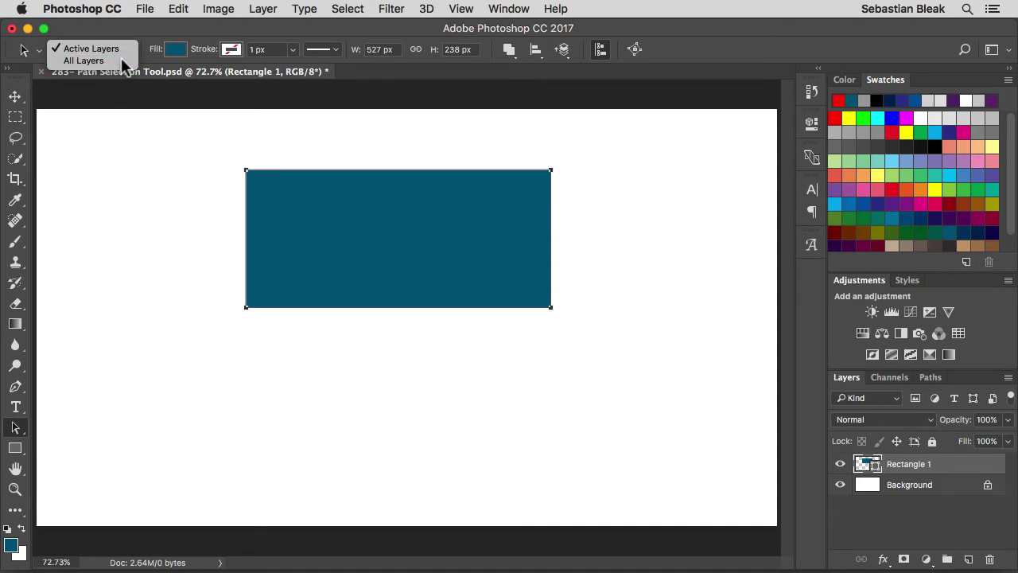
Set path selection to All Layers, duplicate Rectangle 1, and offset the copy down-right to overlap.
left_click(125, 62)
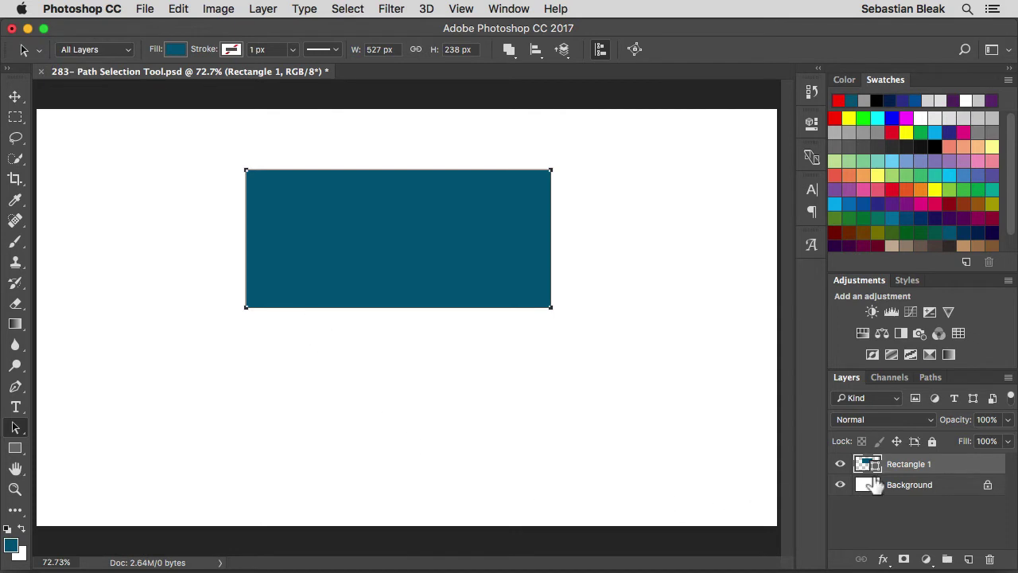
left_click_drag(944, 466, 968, 559)
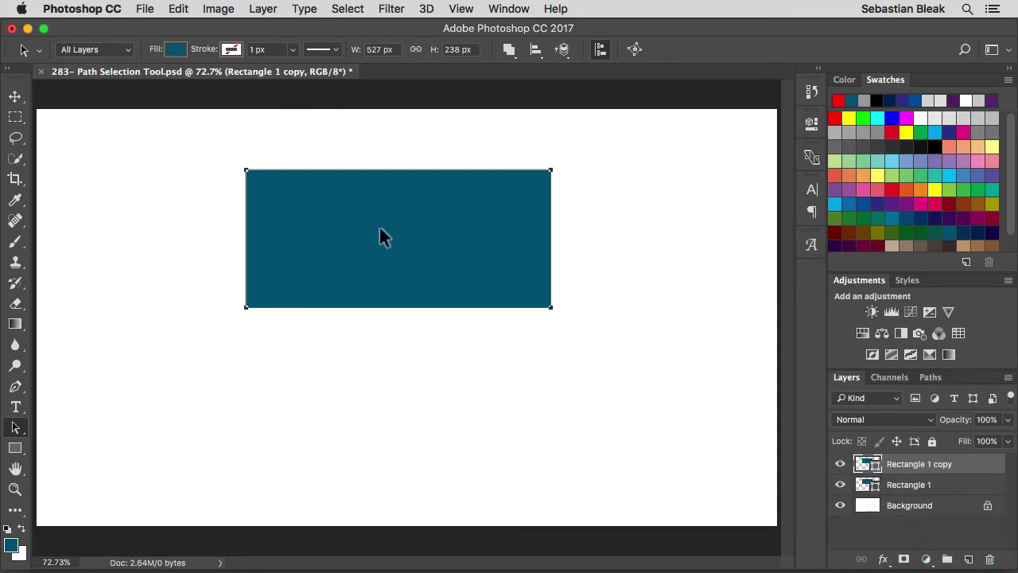
left_click_drag(380, 230, 501, 301)
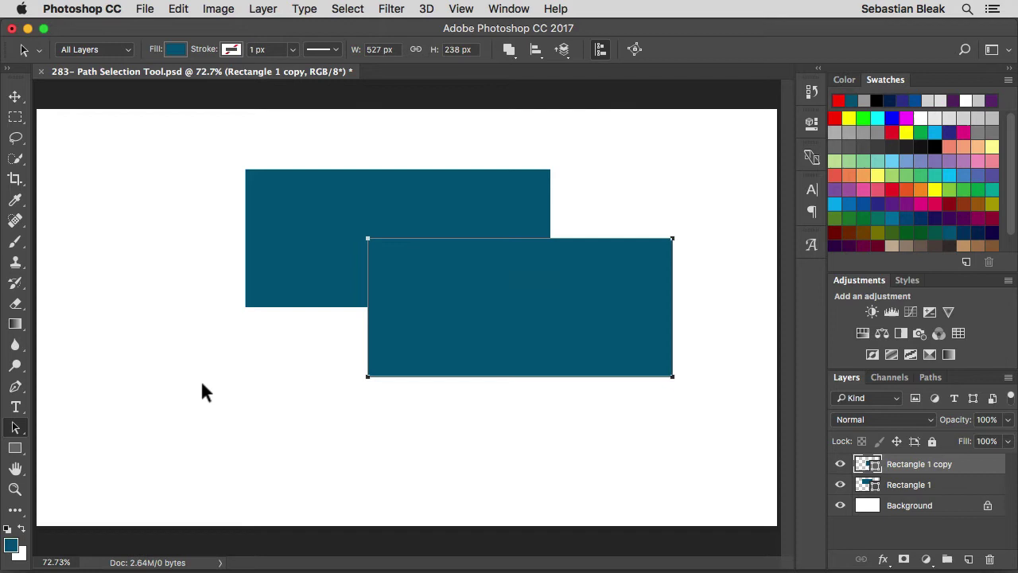
Select both rectangle paths, move them together toward the upper left, then deselect.
left_click_drag(202, 383, 458, 242)
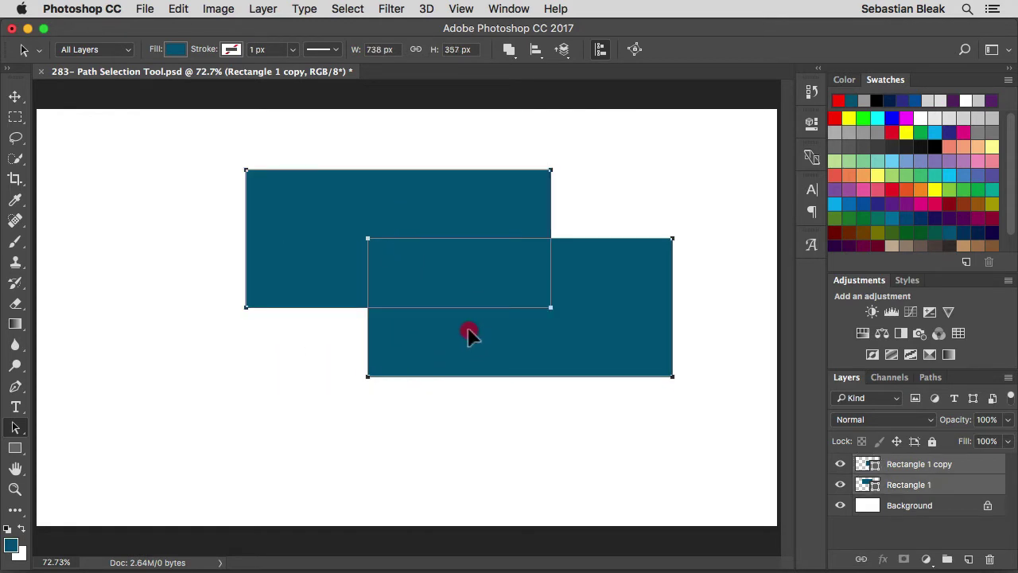
left_click_drag(470, 334, 423, 338)
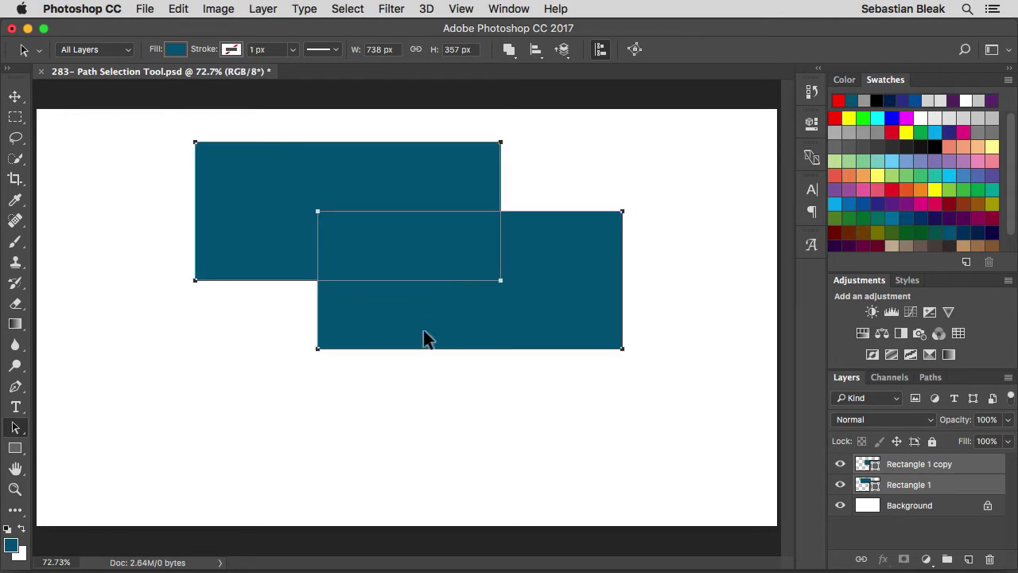
left_click(462, 391)
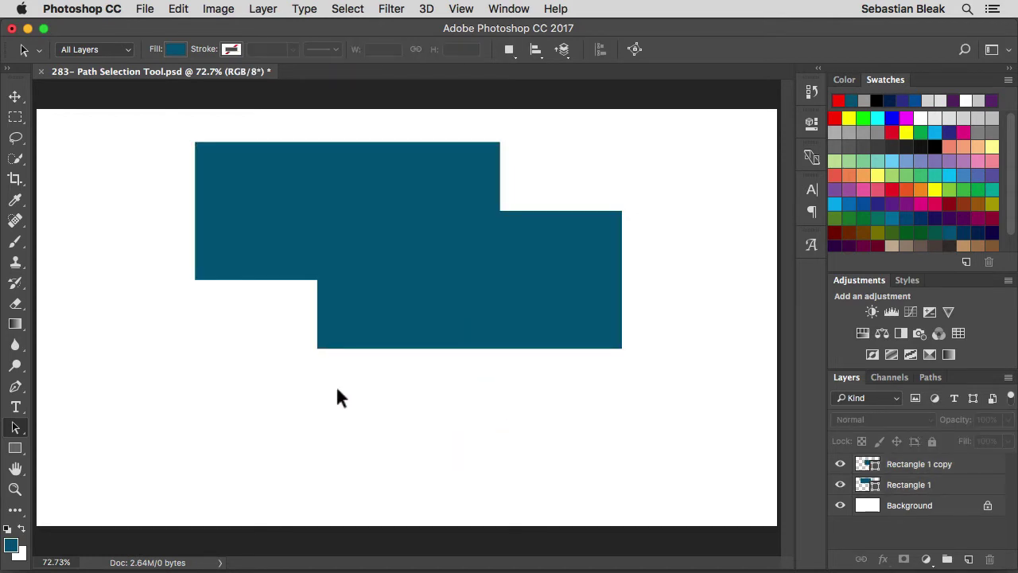
Set path selection back to Active Layers and select only Rectangle 1's path.
left_click(122, 49)
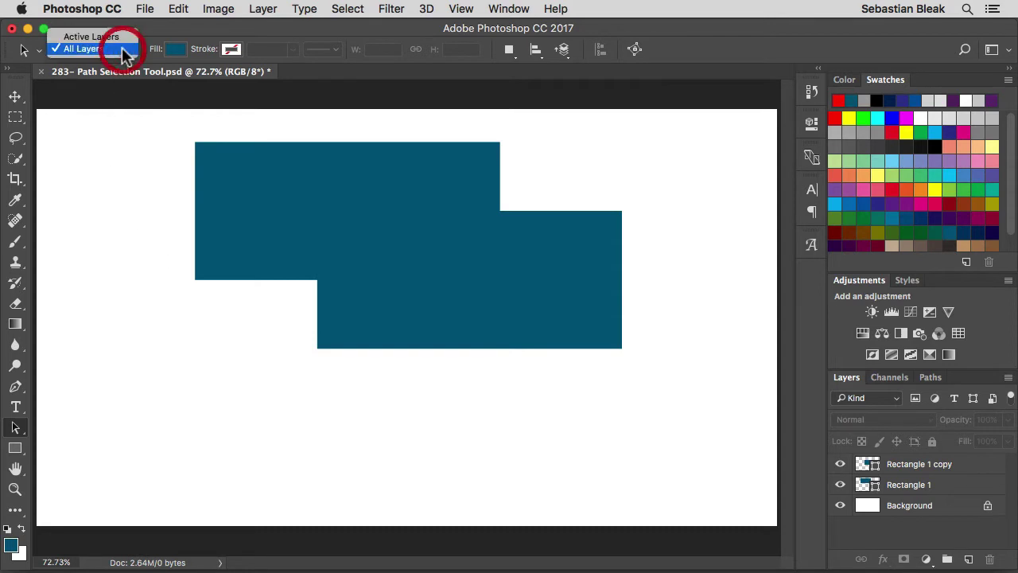
left_click(121, 36)
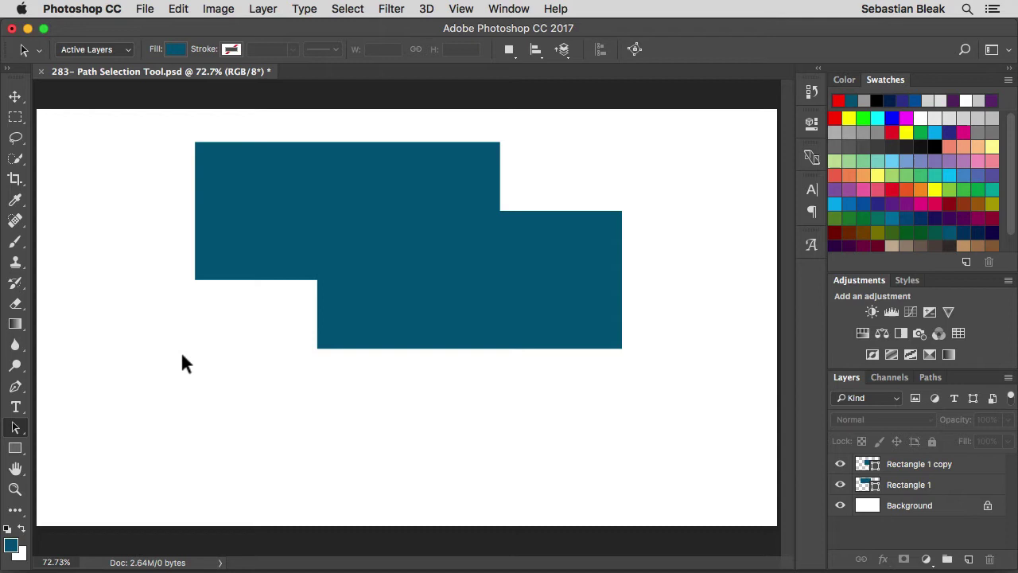
left_click_drag(161, 375, 419, 209)
left_click(951, 485)
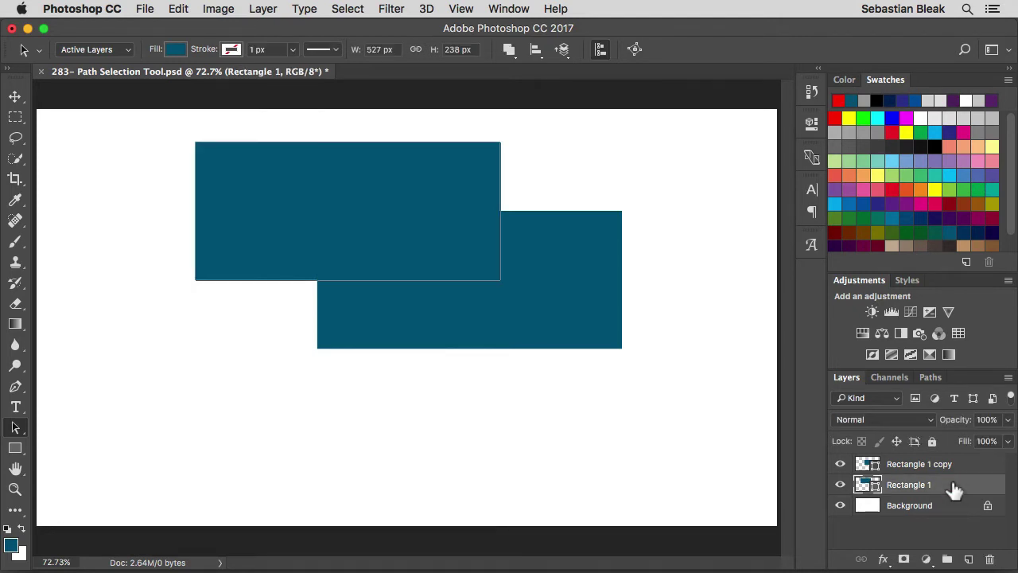
left_click_drag(144, 405, 427, 226)
left_click_drag(964, 471, 989, 559)
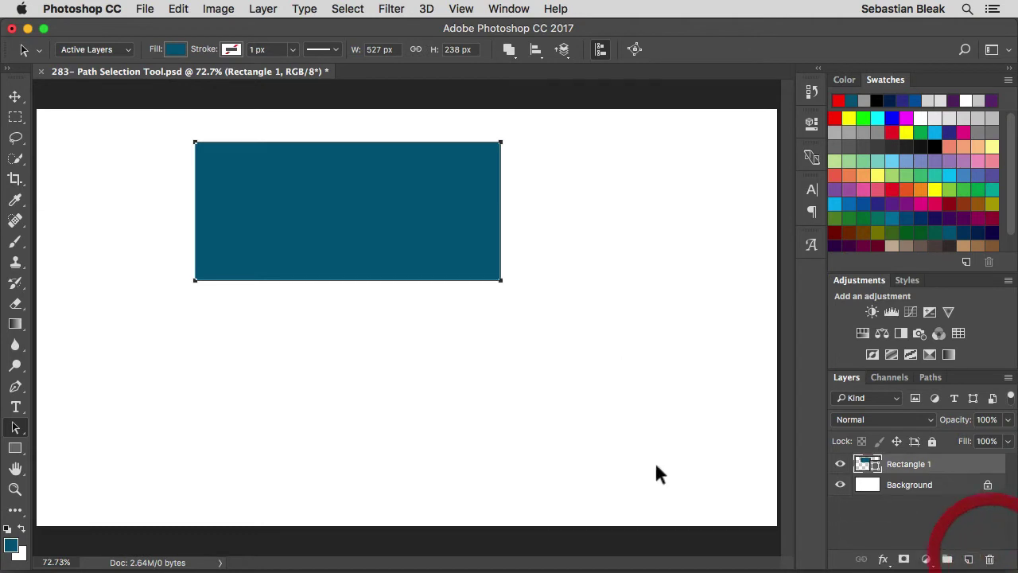
left_click_drag(296, 235, 355, 254)
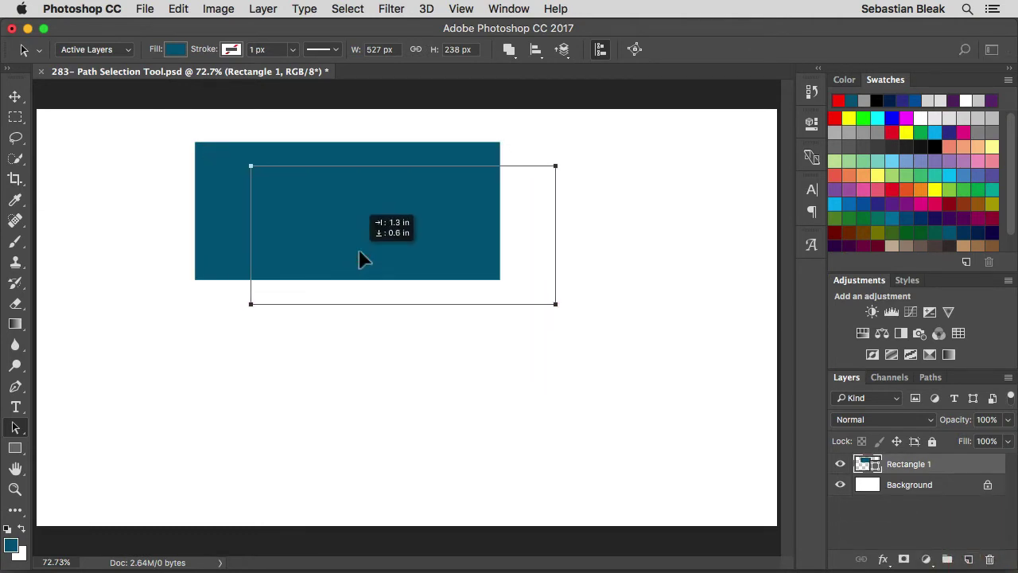
left_click(116, 50)
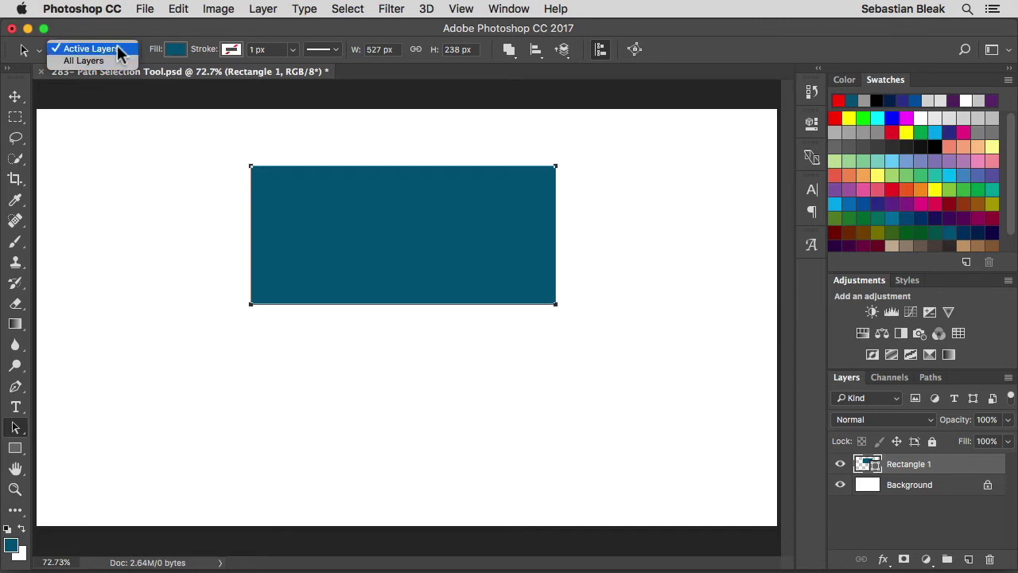
left_click(117, 47)
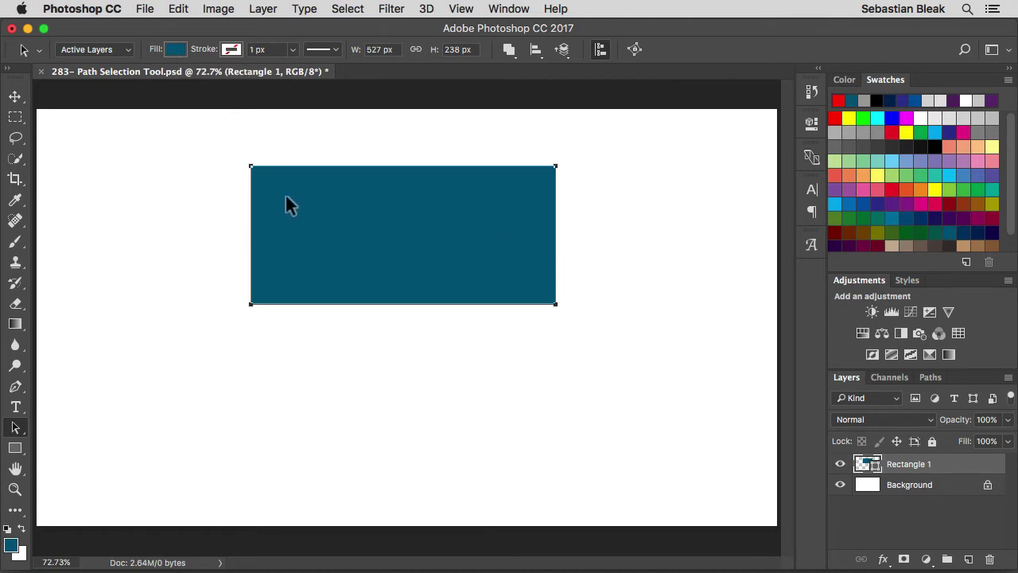
Give Rectangle 1 a red stroke from Recently Used Colors, keeping the teal fill.
left_click(175, 49)
left_click(173, 50)
left_click(229, 50)
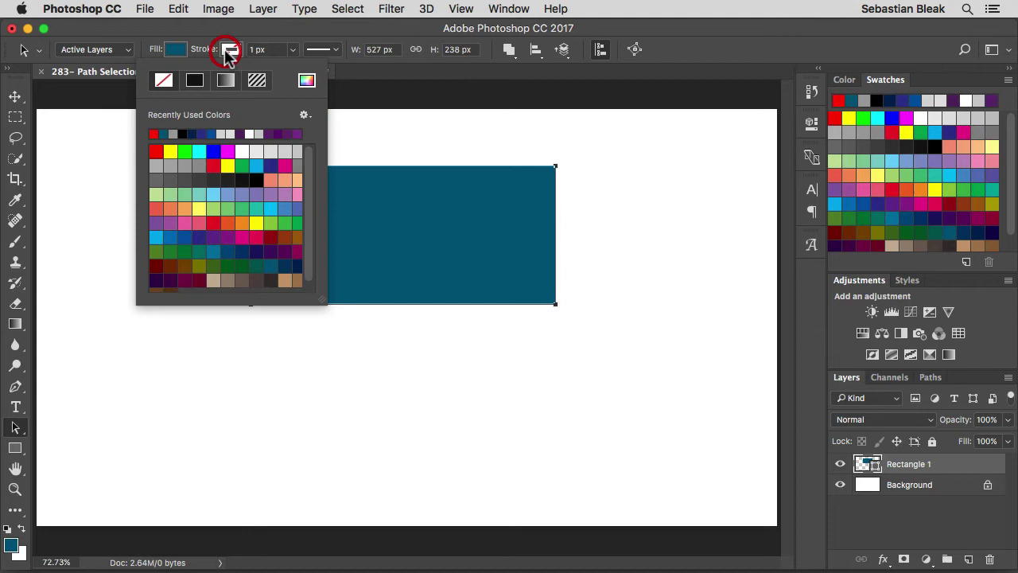
left_click(154, 134)
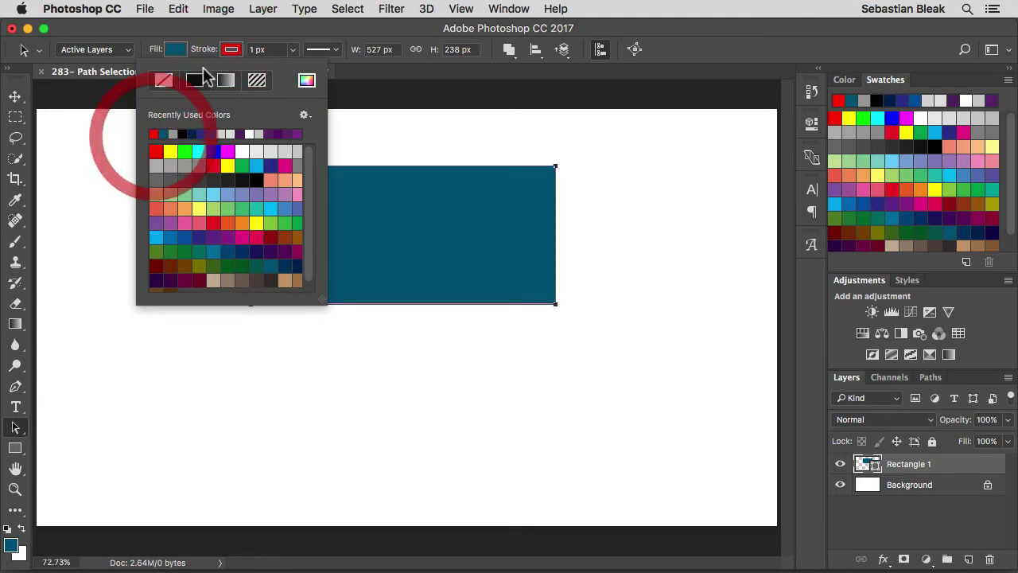
left_click(228, 51)
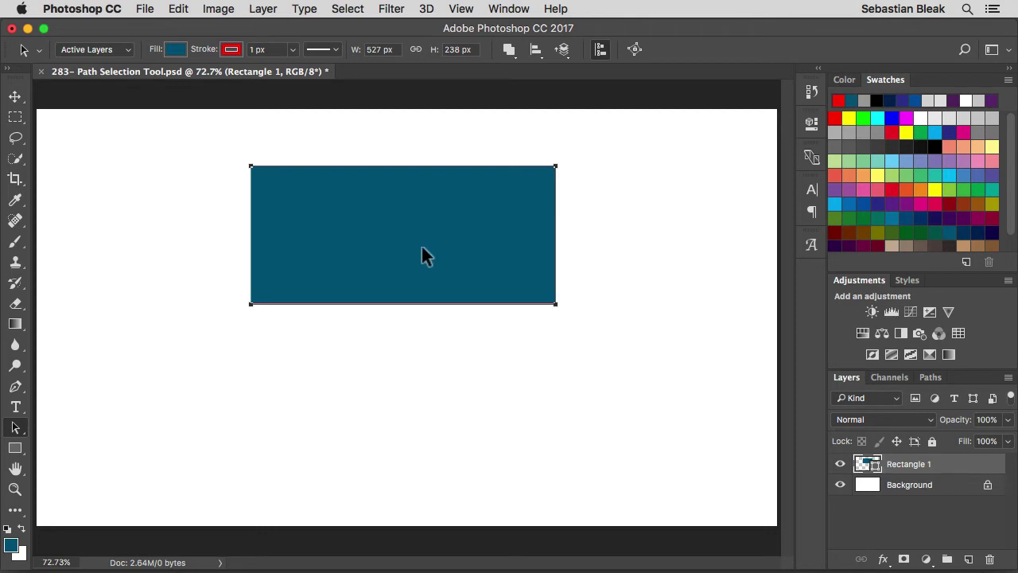
Drag the stroke width slider to thicken the red outline to about 35.20 px.
left_click(293, 49)
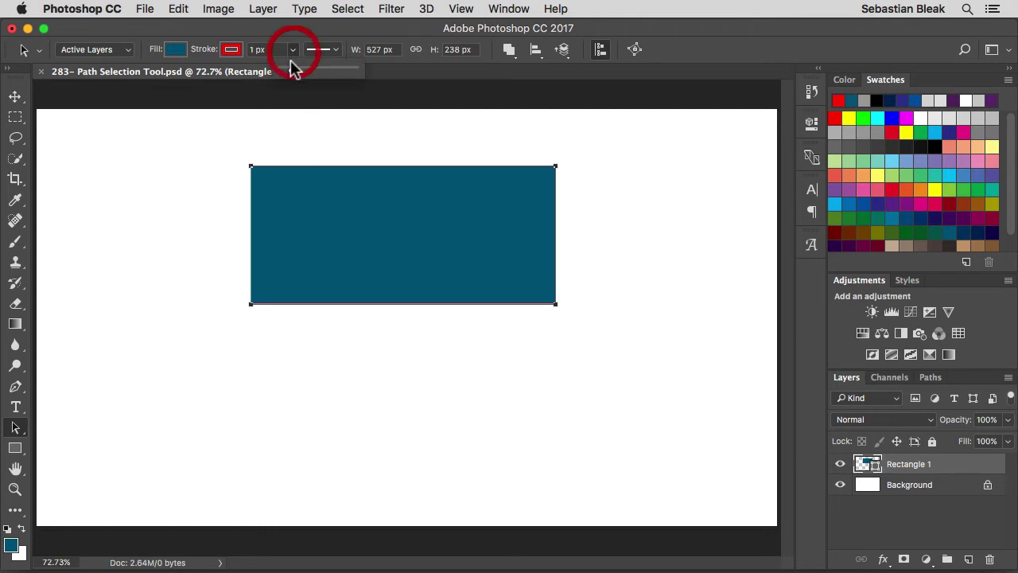
left_click_drag(290, 68, 303, 68)
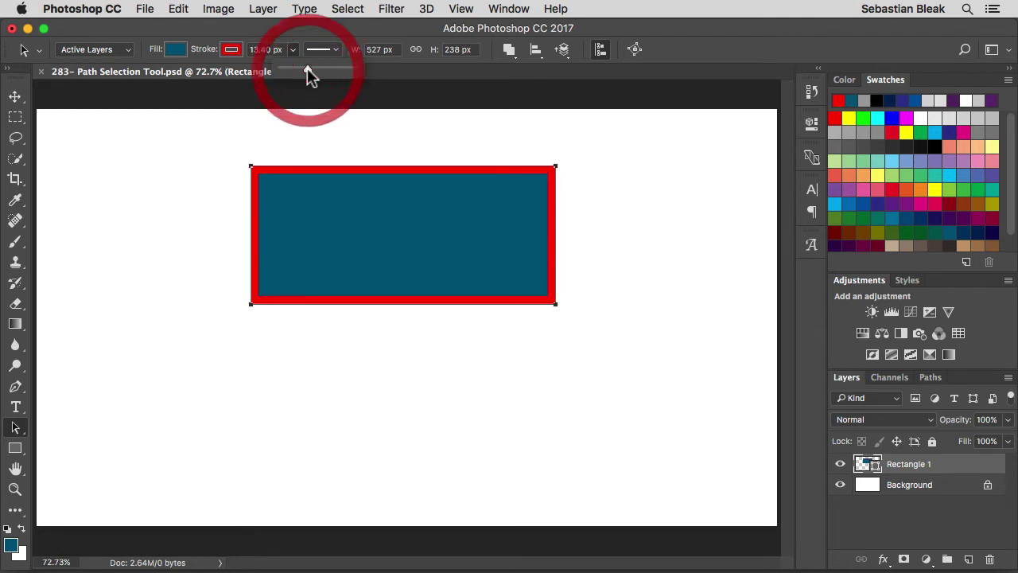
left_click_drag(304, 68, 335, 75)
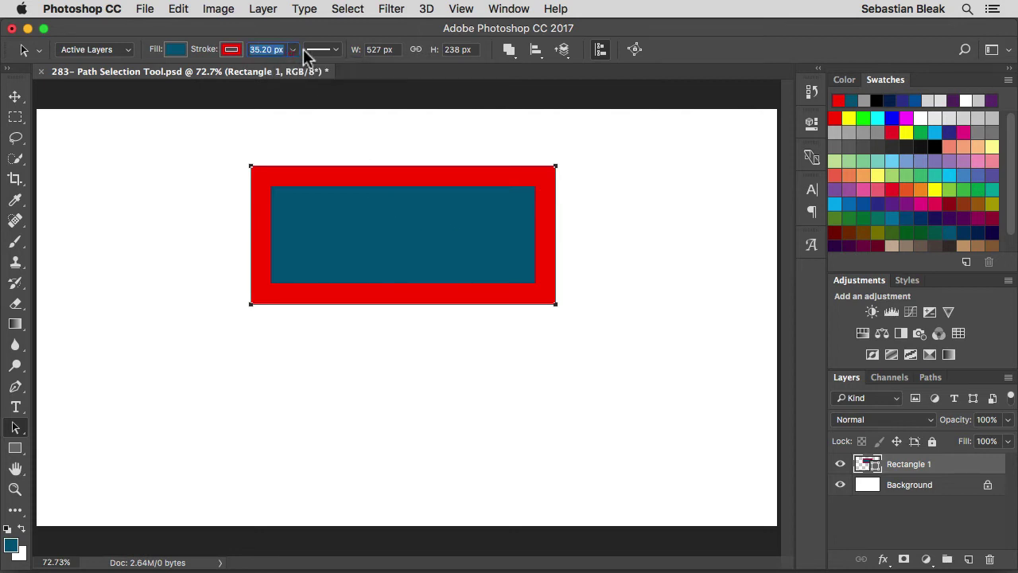
Try Center, Outside and Inside stroke alignments, leaving the red stroke aligned Inside.
left_click(334, 49)
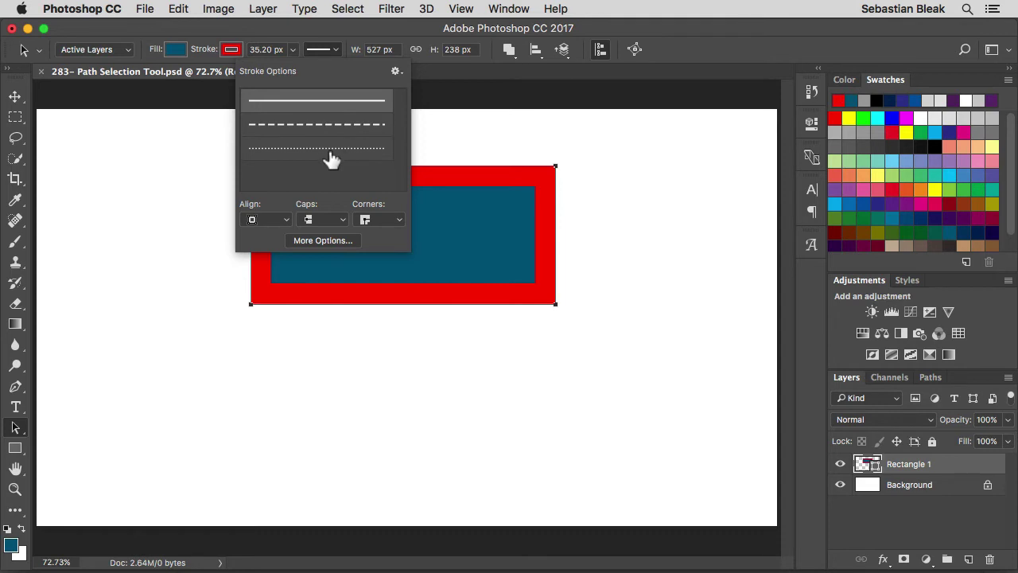
left_click(284, 223)
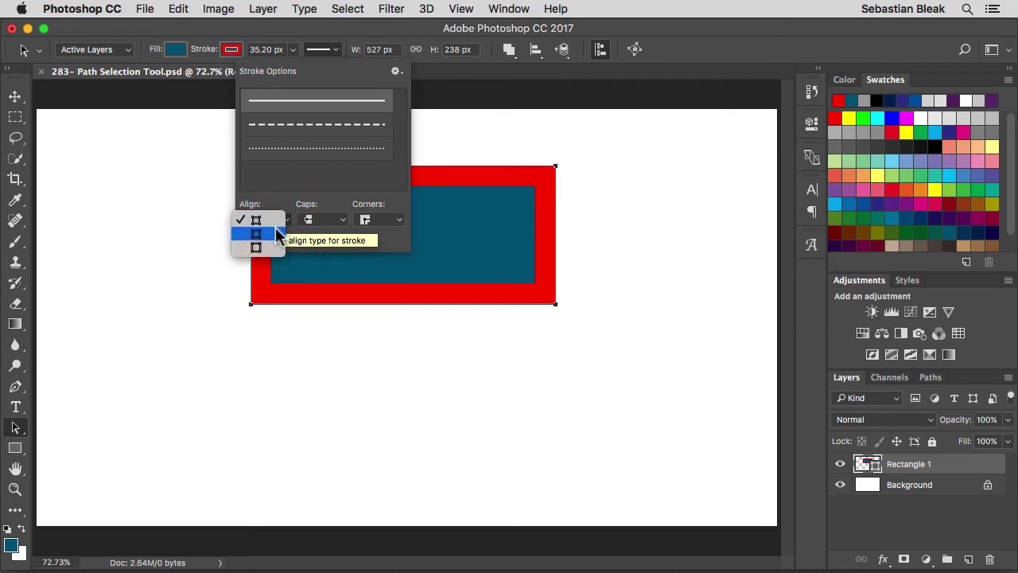
left_click(274, 234)
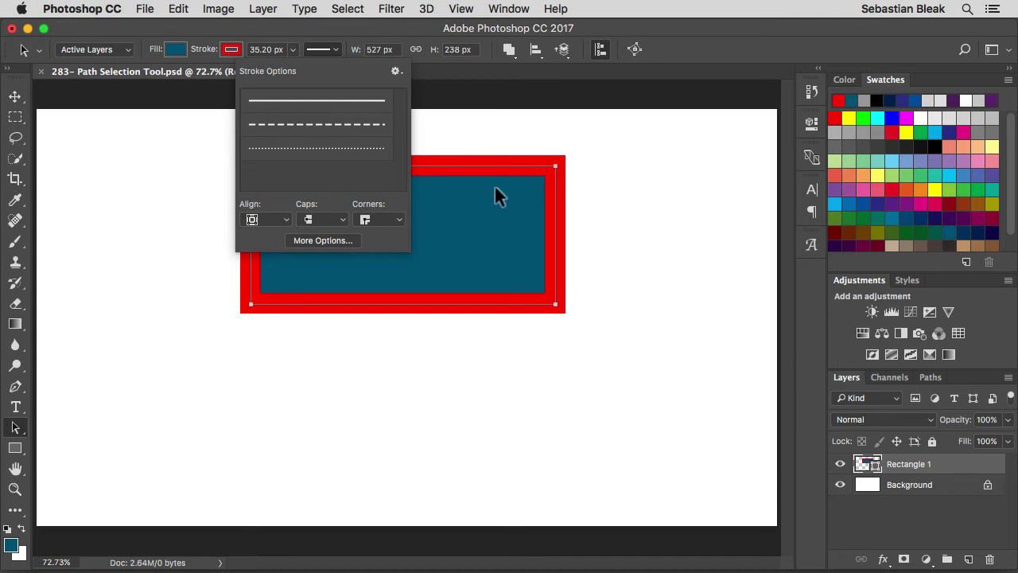
left_click(271, 220)
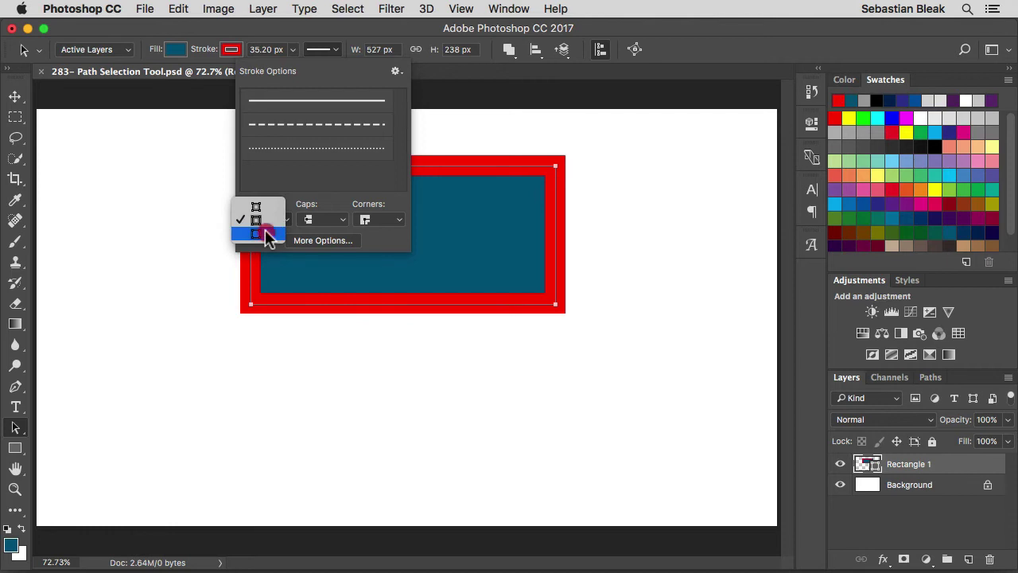
left_click(266, 235)
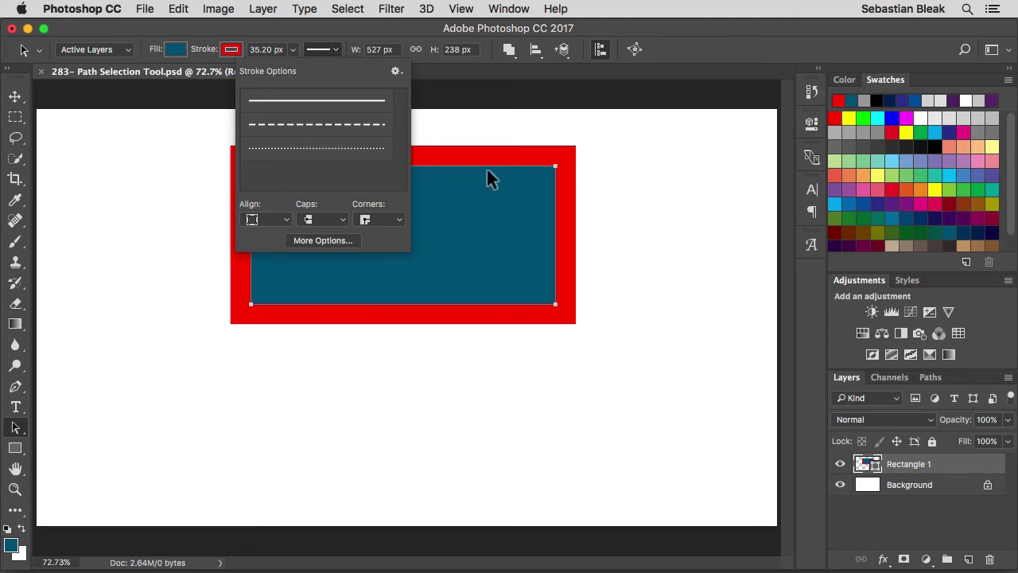
left_click(278, 220)
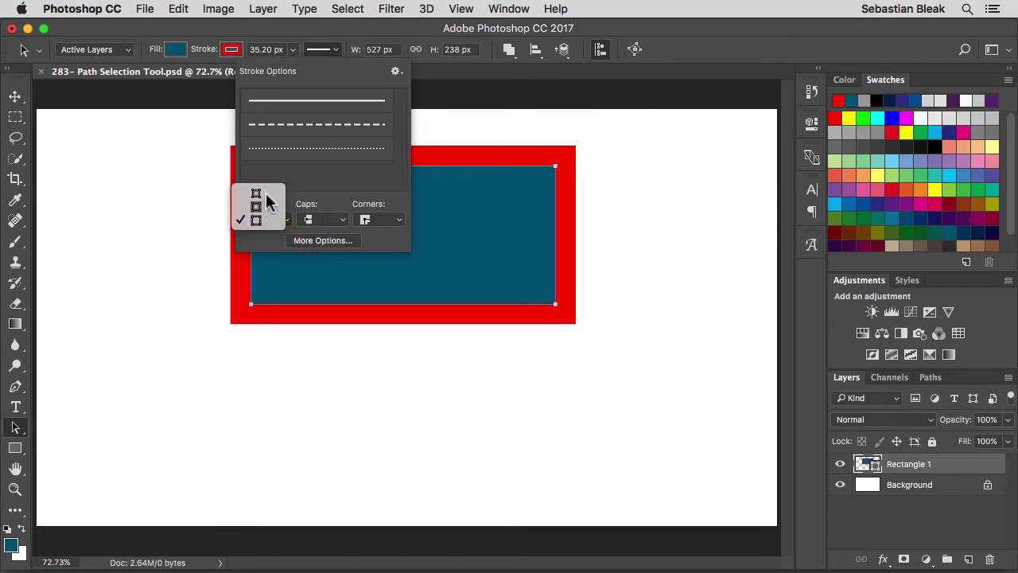
left_click(265, 193)
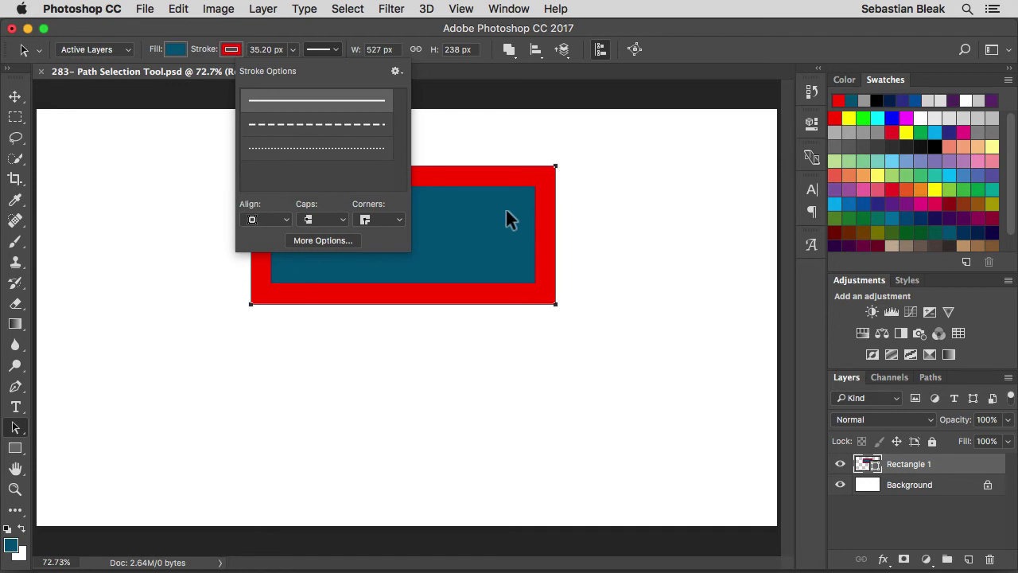
Review the stroke caps, corners and More Options, cancelling without changes.
left_click(337, 221)
left_click(388, 221)
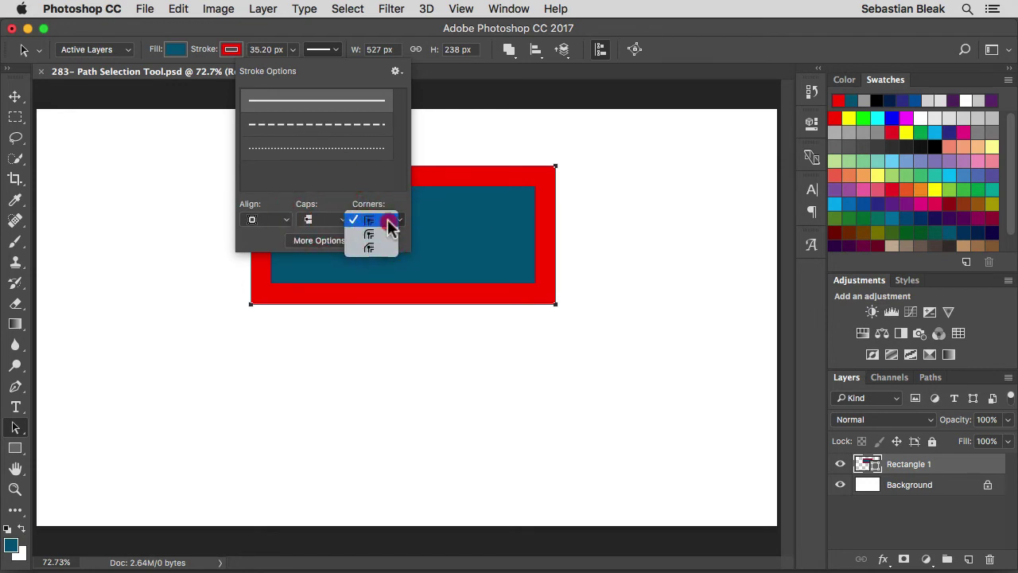
left_click(387, 223)
left_click(330, 238)
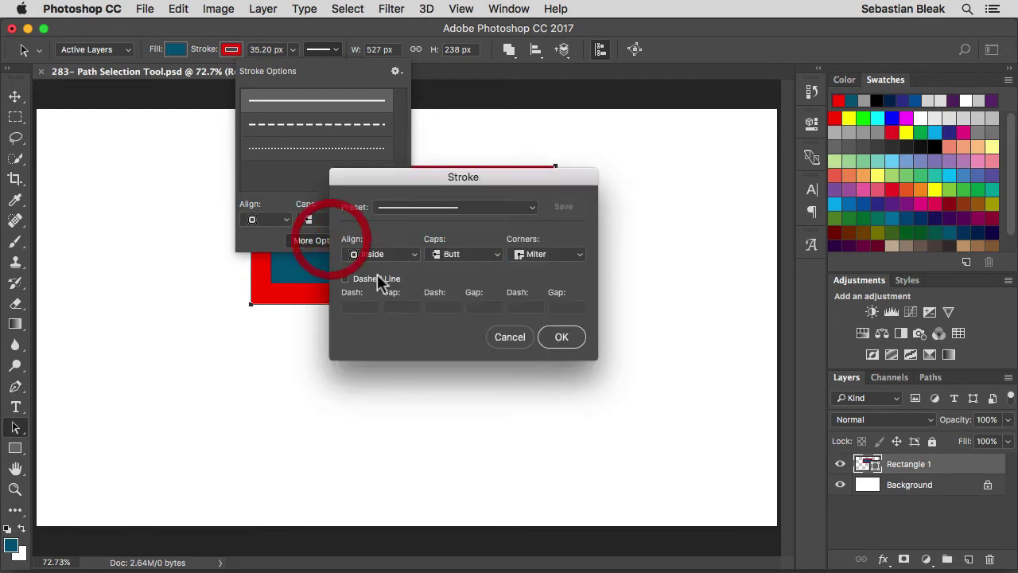
left_click(506, 337)
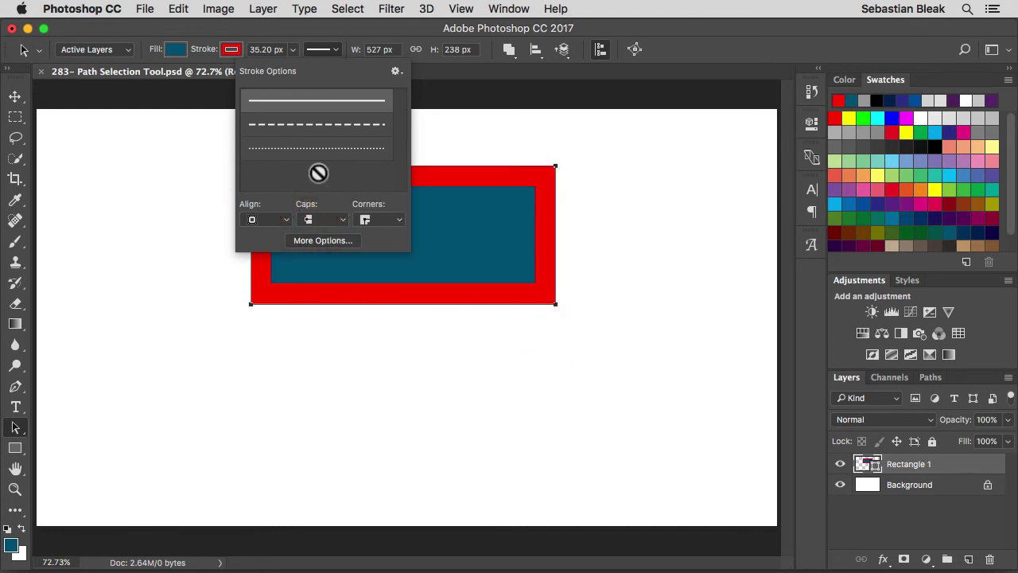
Remove the red stroke so the rectangle has no outline.
left_click(335, 51)
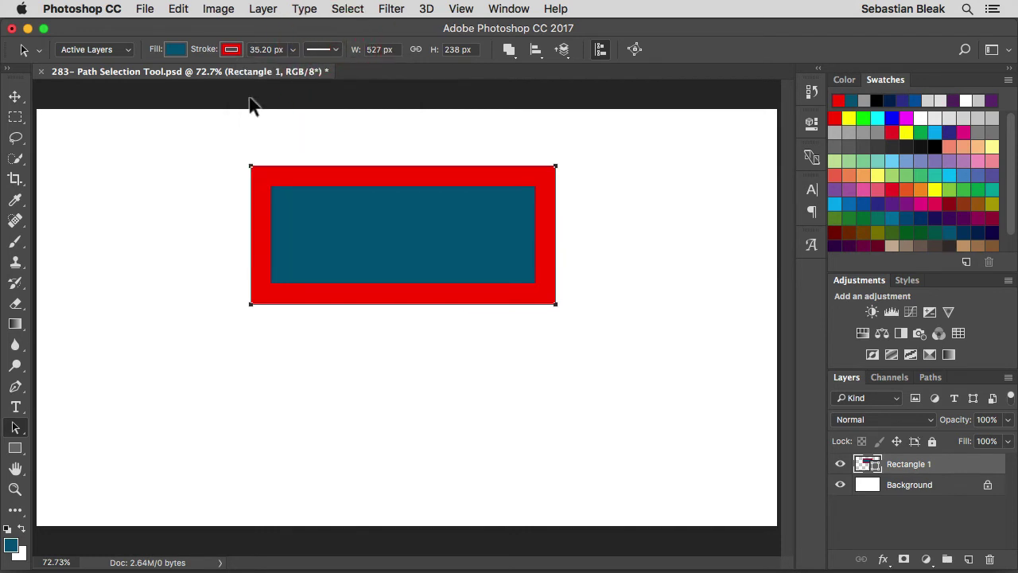
left_click(228, 50)
left_click(163, 80)
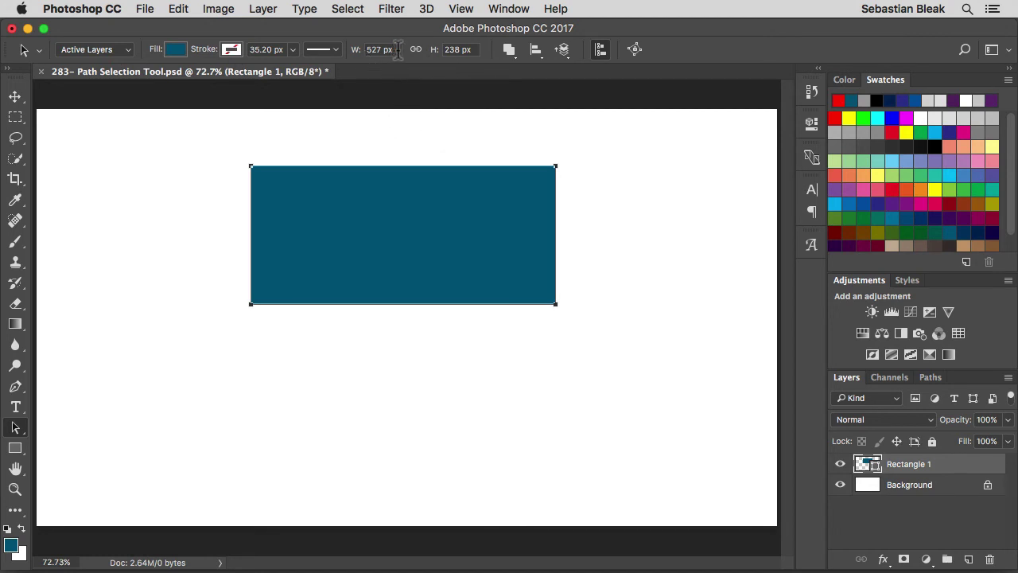
Set width 550, link proportions, set height 250 for 577×250 px, then unlink W/H.
left_click(351, 50)
type("55")
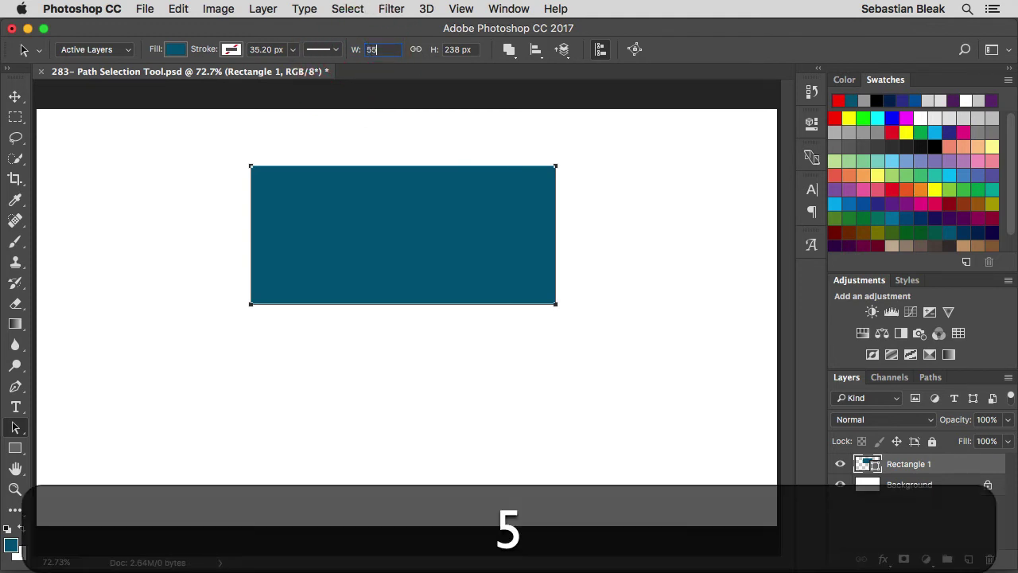
type("0")
key("Return")
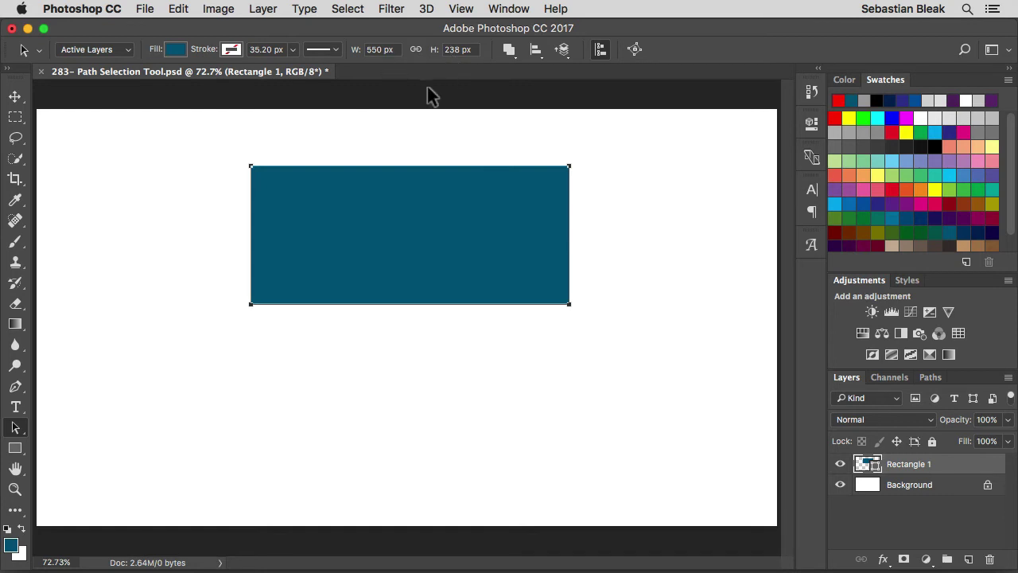
left_click(414, 50)
left_click(435, 53)
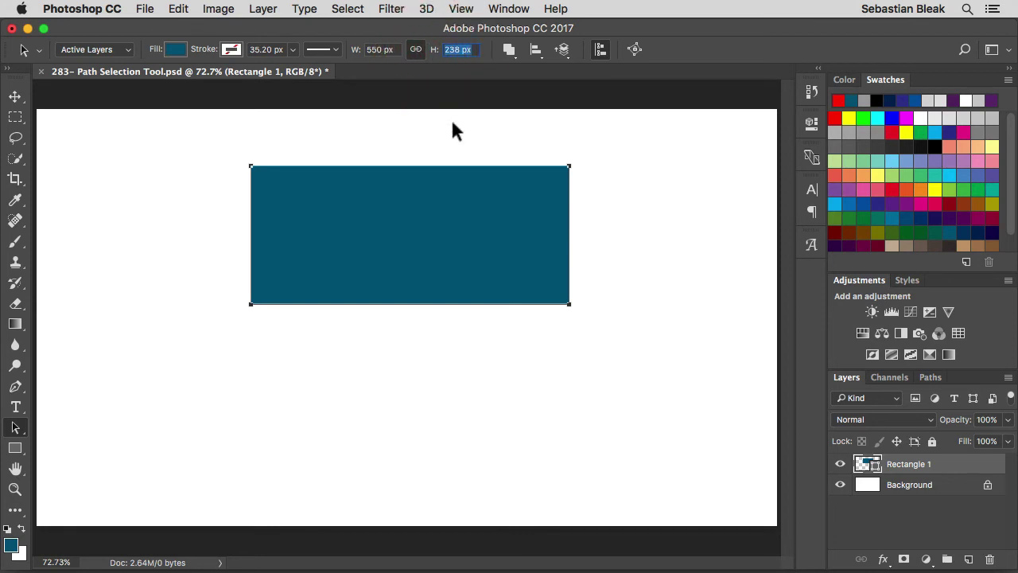
type("250")
key("Return")
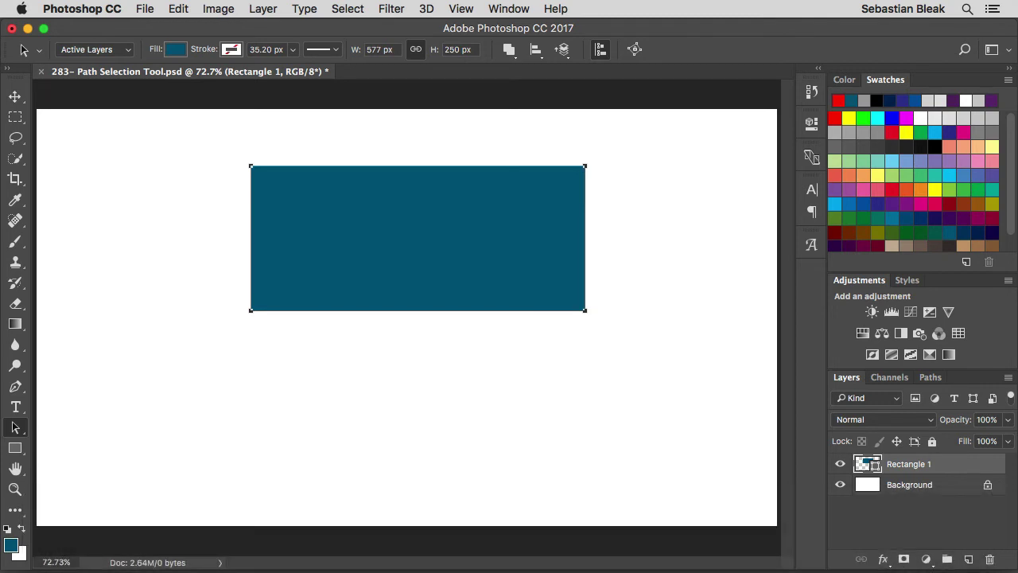
left_click(416, 50)
Alt-drag a copy of the rectangle, rotate it -90° upright, then select both paths.
key("alt")
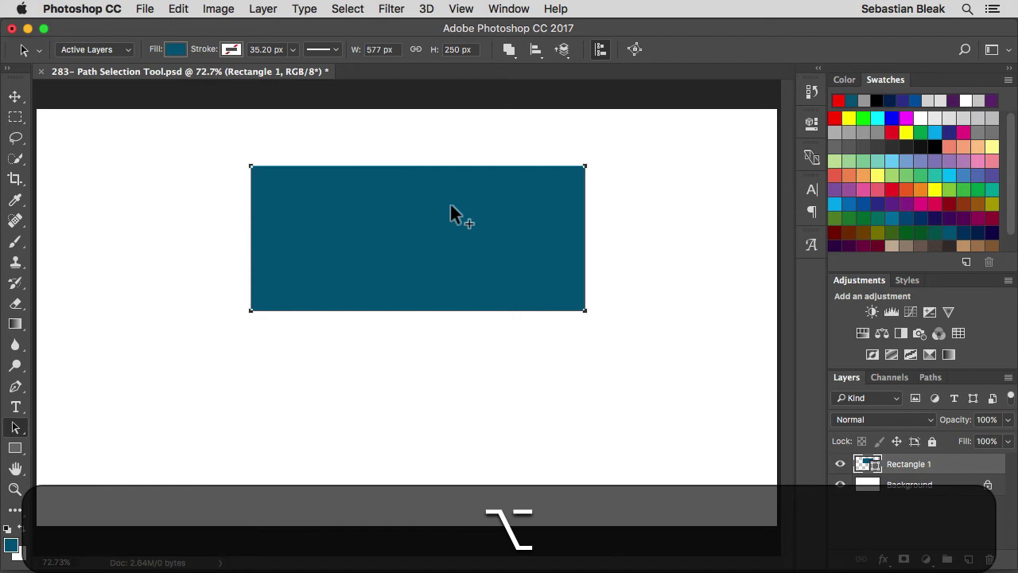
left_click_drag(450, 205, 445, 268)
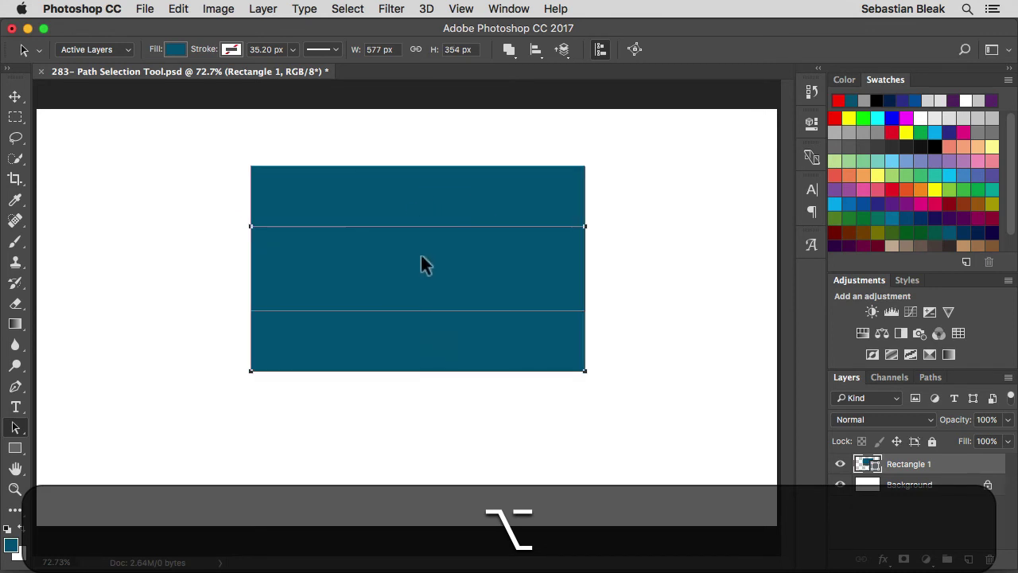
key("super+t")
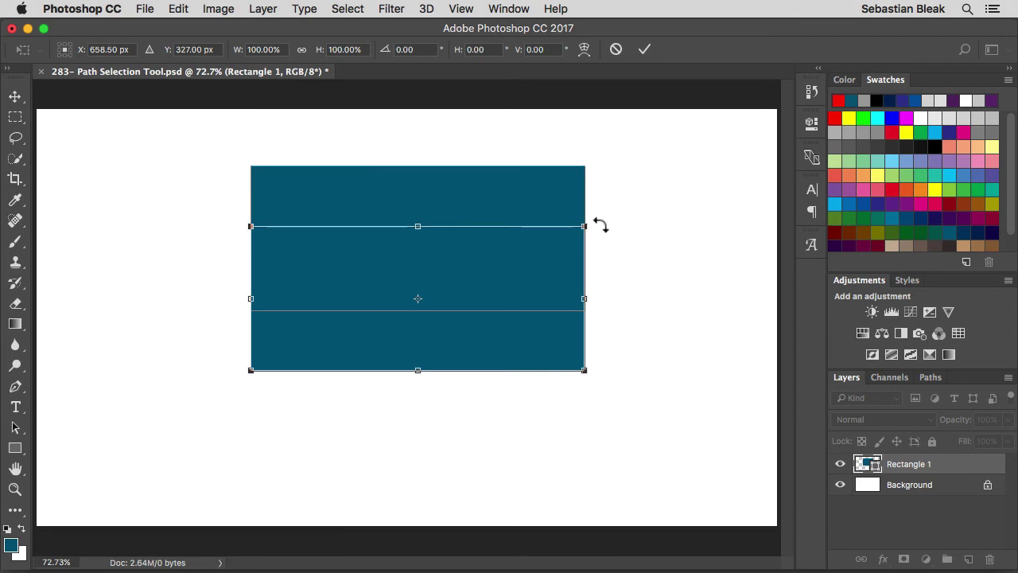
mouse_move(600, 225)
left_mouse_down()
mouse_move(566, 204)
mouse_move(402, 170)
mouse_move(332, 182)
mouse_move(477, 186)
mouse_move(381, 184)
left_mouse_up()
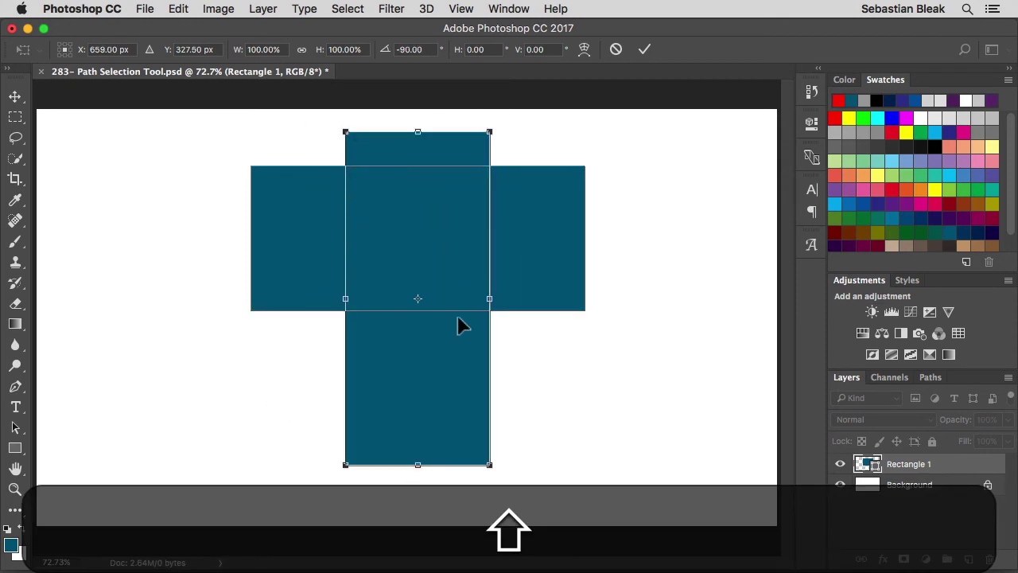
key("Return")
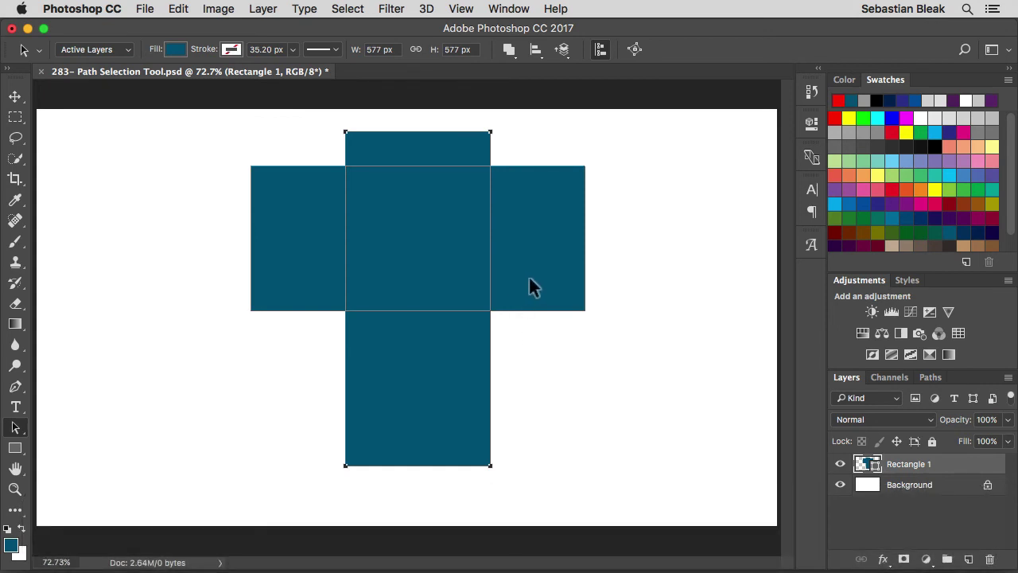
left_click_drag(534, 137, 386, 253)
left_click(509, 51)
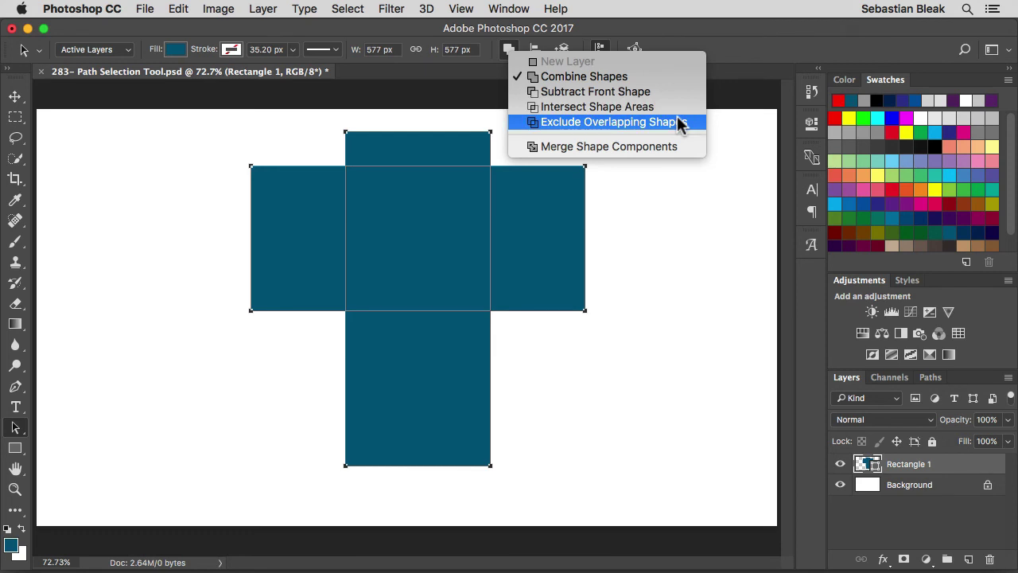
left_click(678, 110)
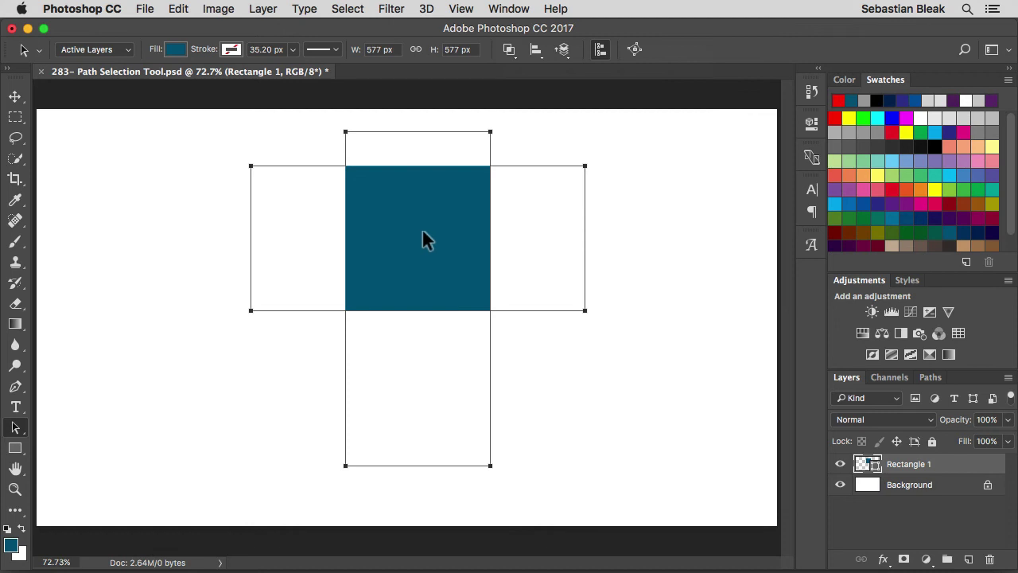
left_click(509, 49)
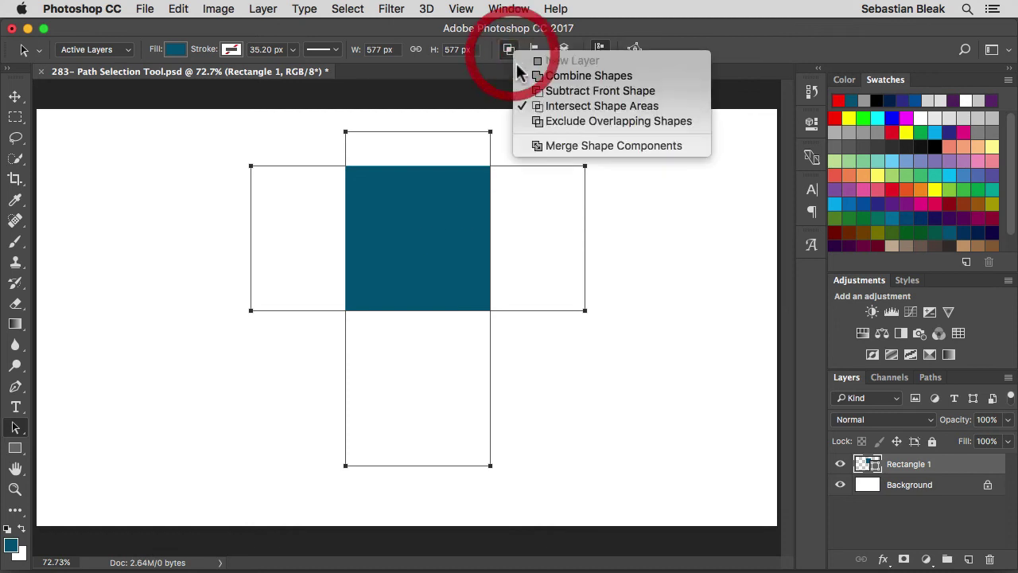
left_click(531, 123)
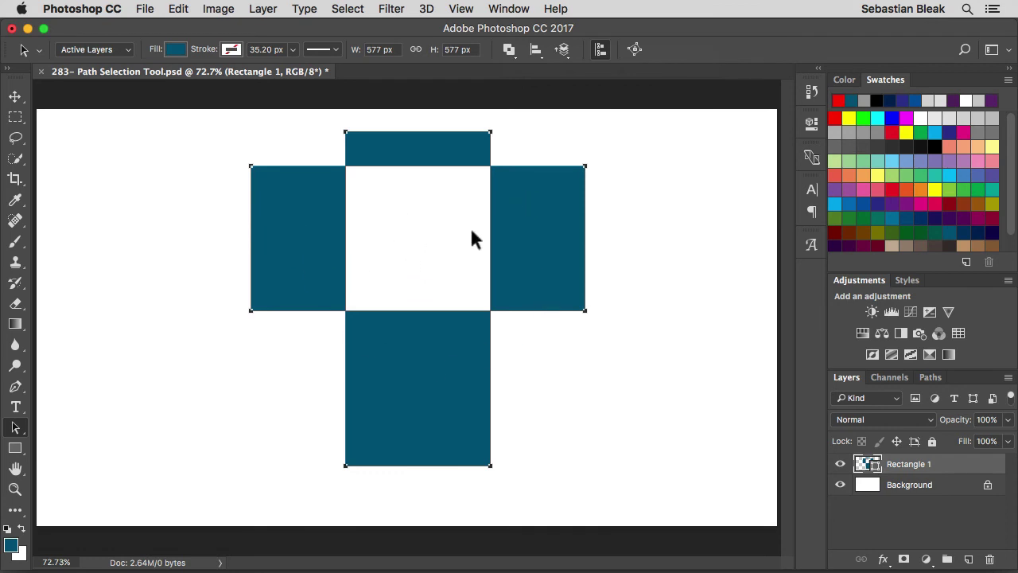
left_click(509, 49)
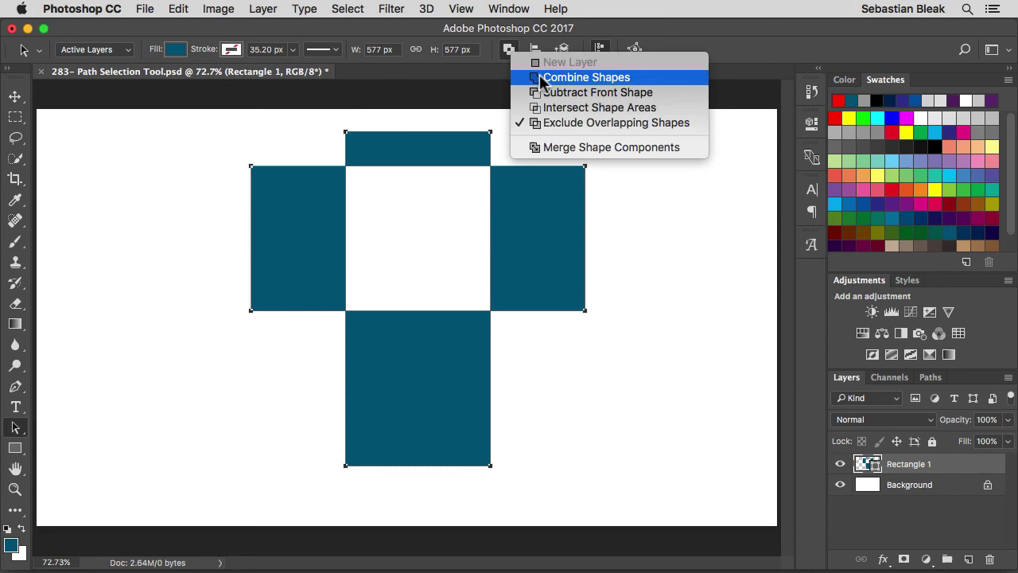
left_click(542, 79)
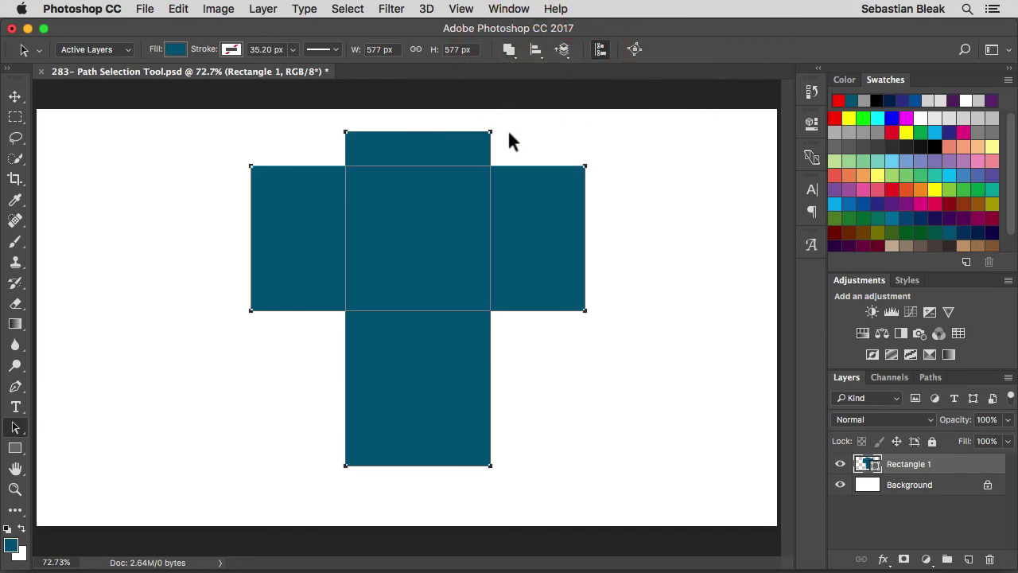
Align both rectangles by Left Edges, then Right Edges, then Vertical Centers; leave Path Arrangement unchanged.
left_click(535, 50)
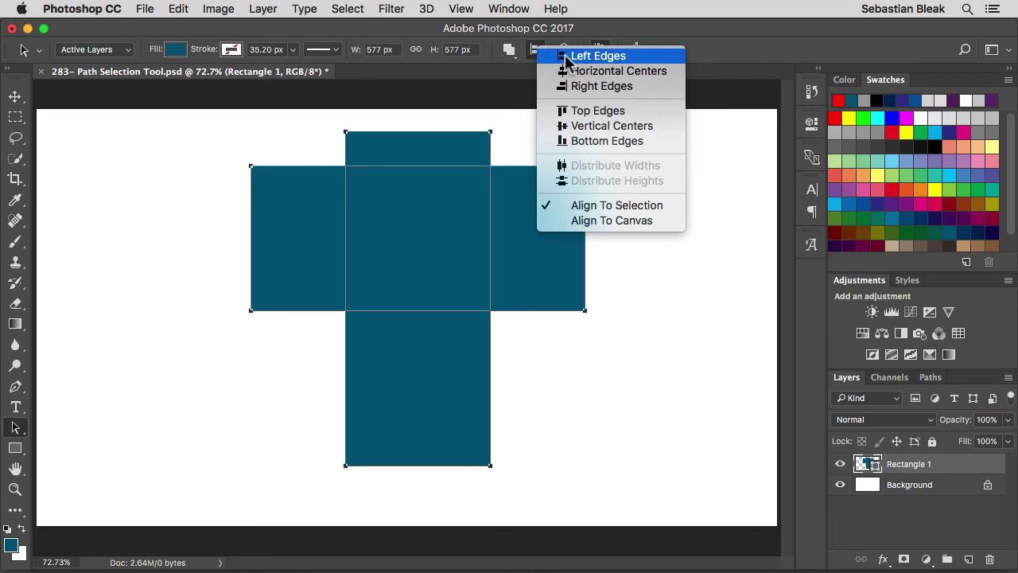
left_click(567, 58)
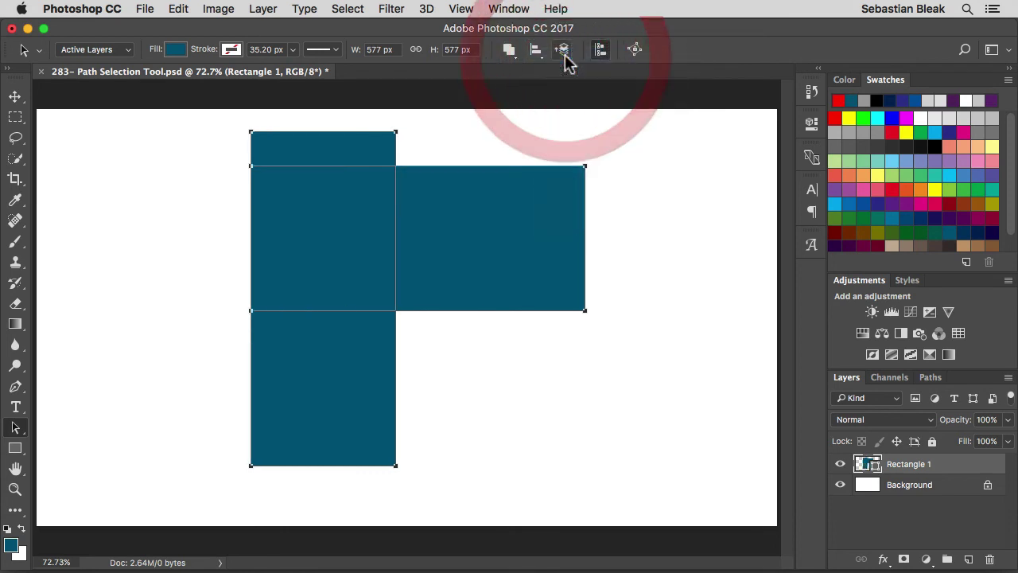
left_click(538, 54)
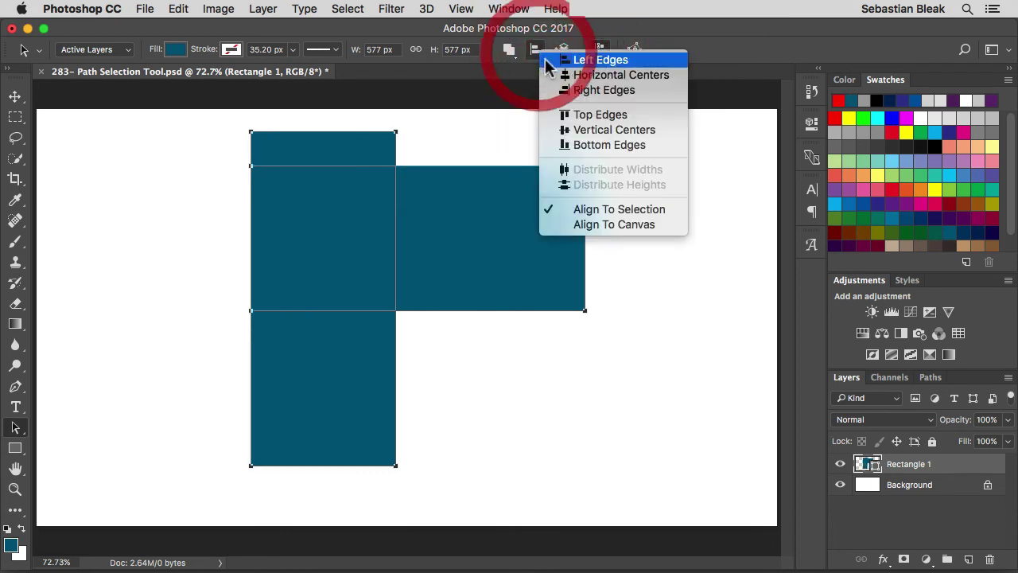
left_click(587, 90)
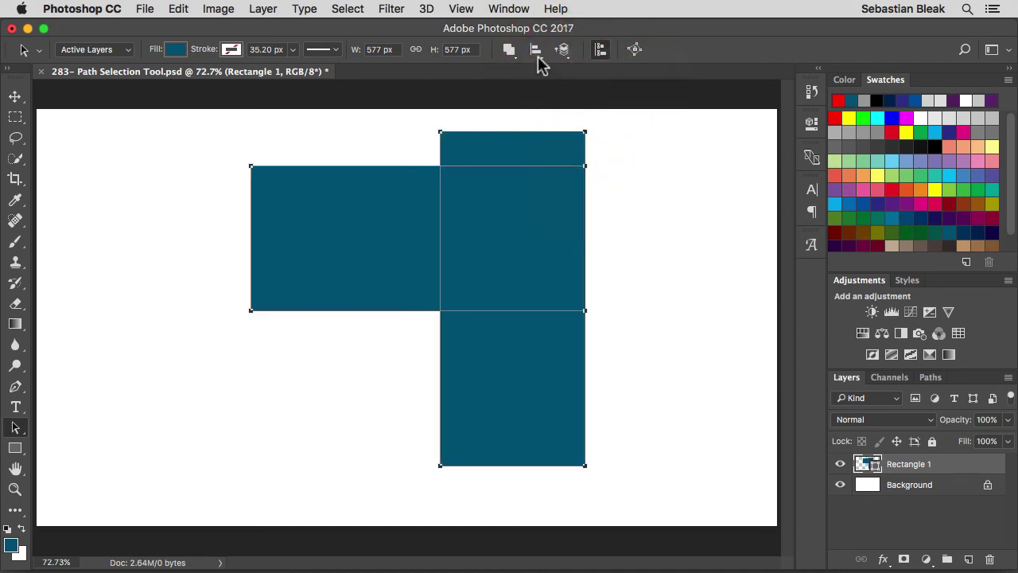
left_click(536, 50)
left_click(569, 130)
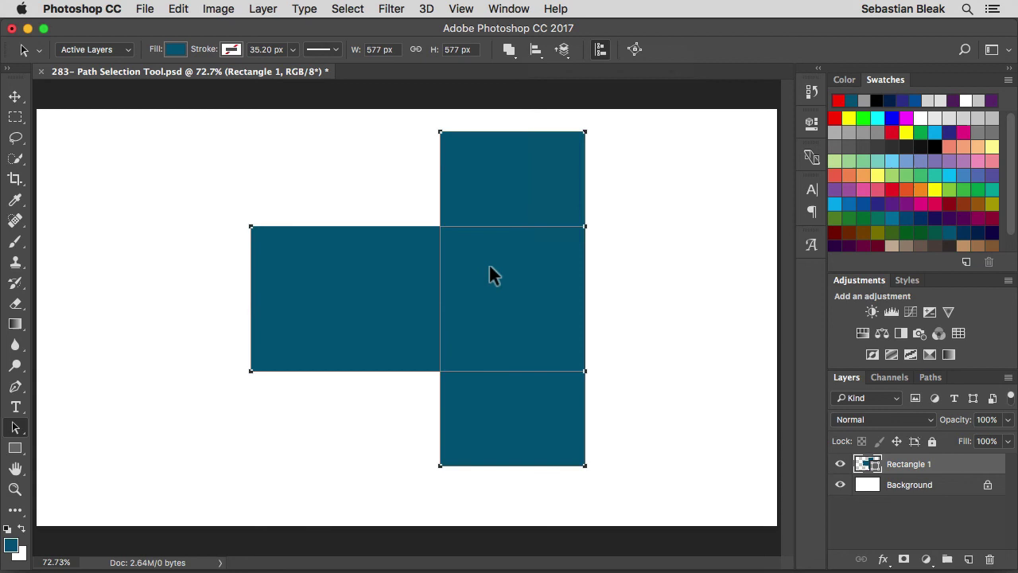
left_click(564, 50)
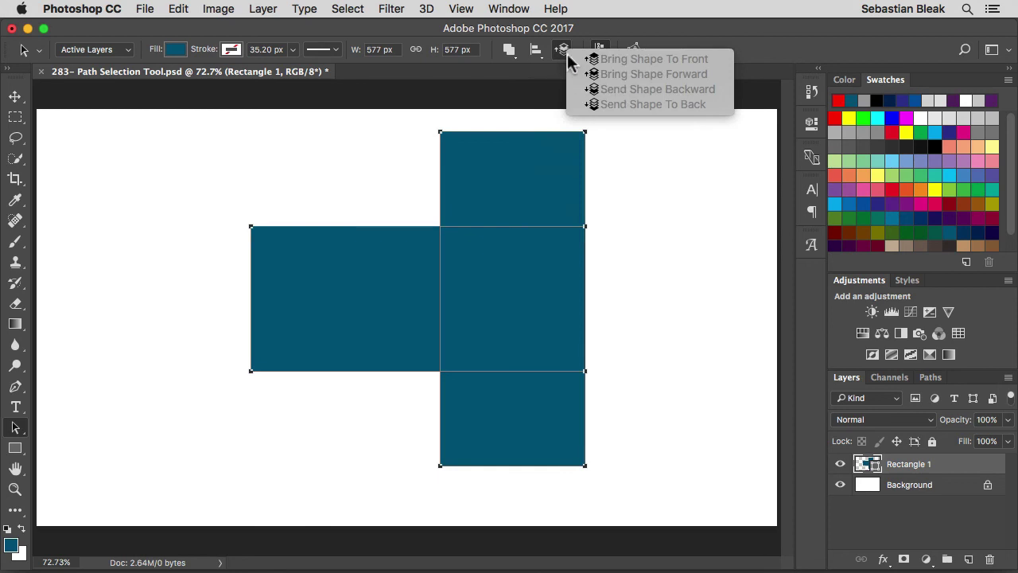
left_click(558, 51)
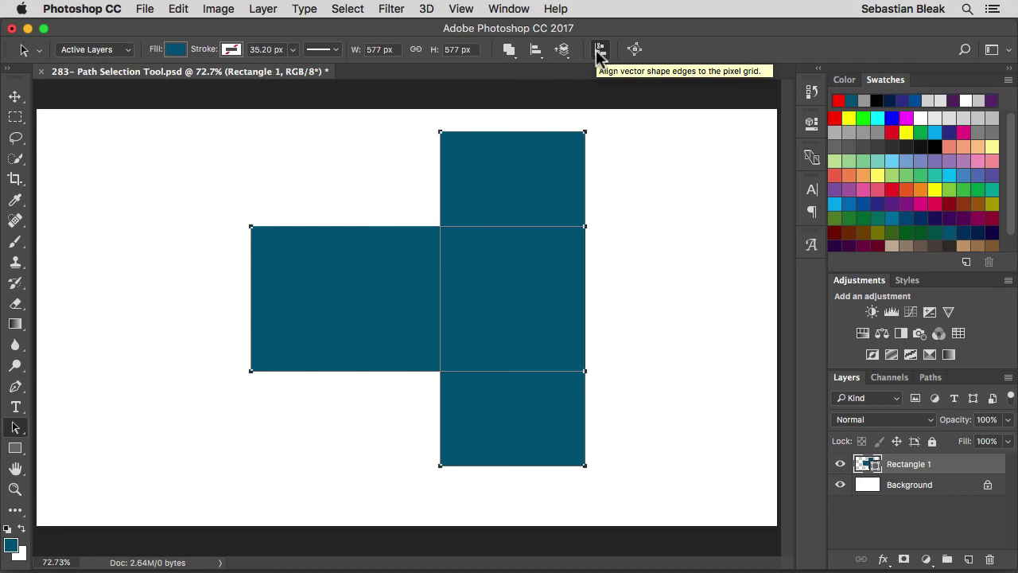
left_click(596, 50)
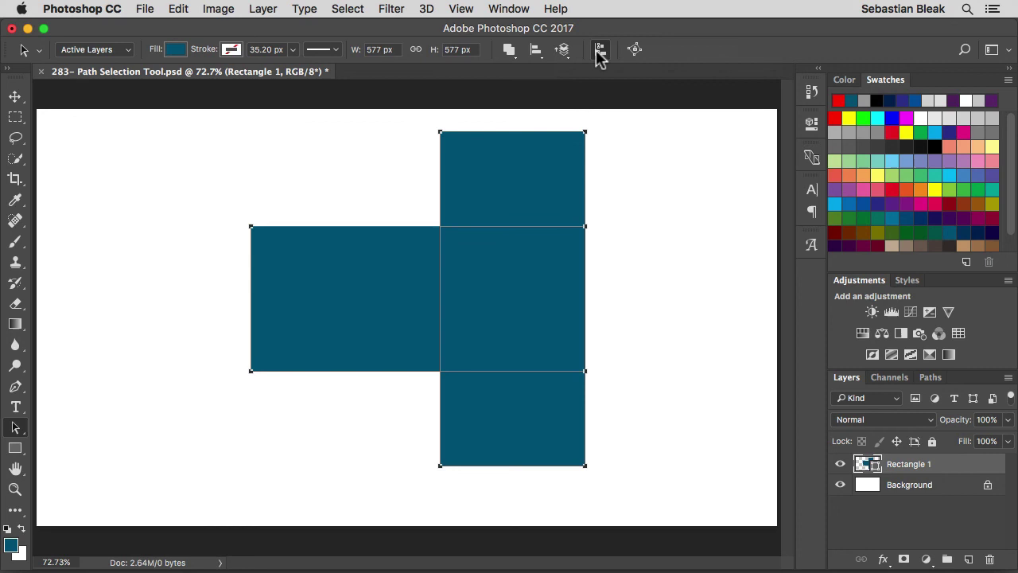